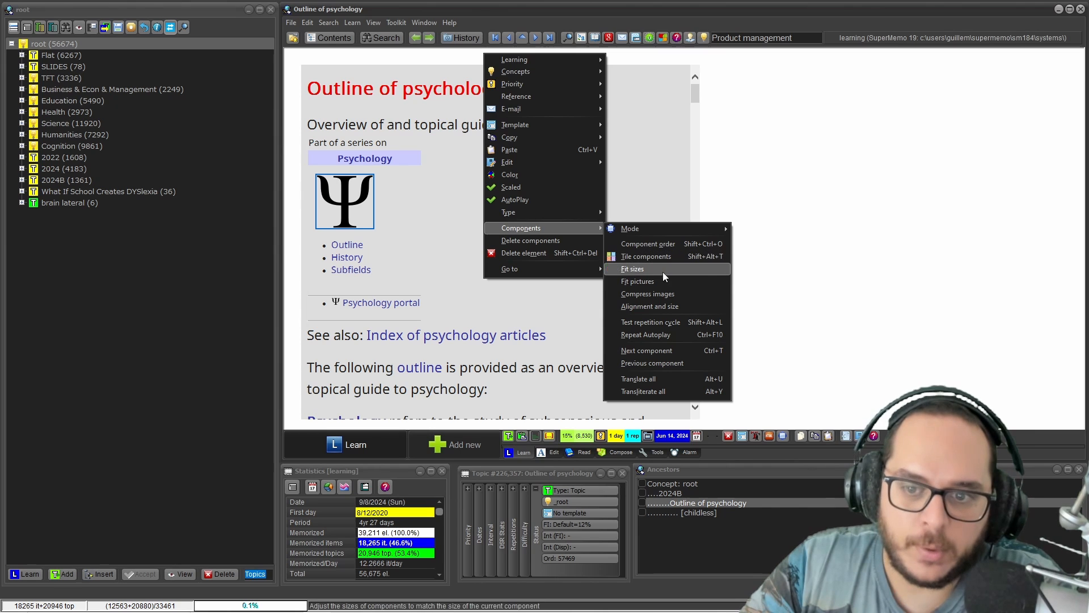
Examine the horizontal alignment options, including Right sides, Space equally and Center in window, in the Alignment and Size settings.
{"action": "left_click", "coordinate": [648, 308]}
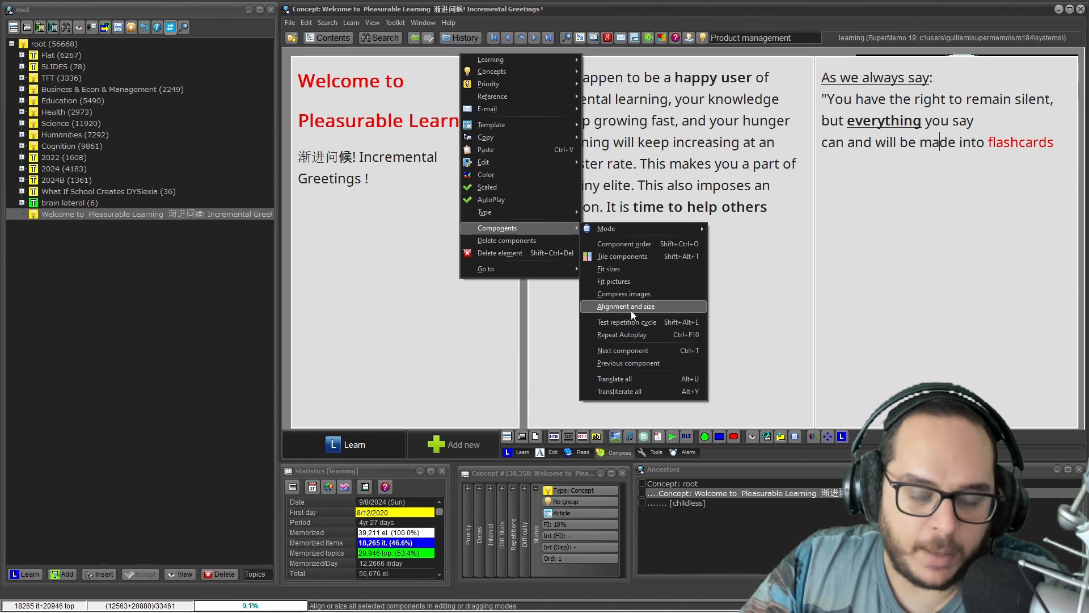
{"action": "left_click", "coordinate": [631, 311]}
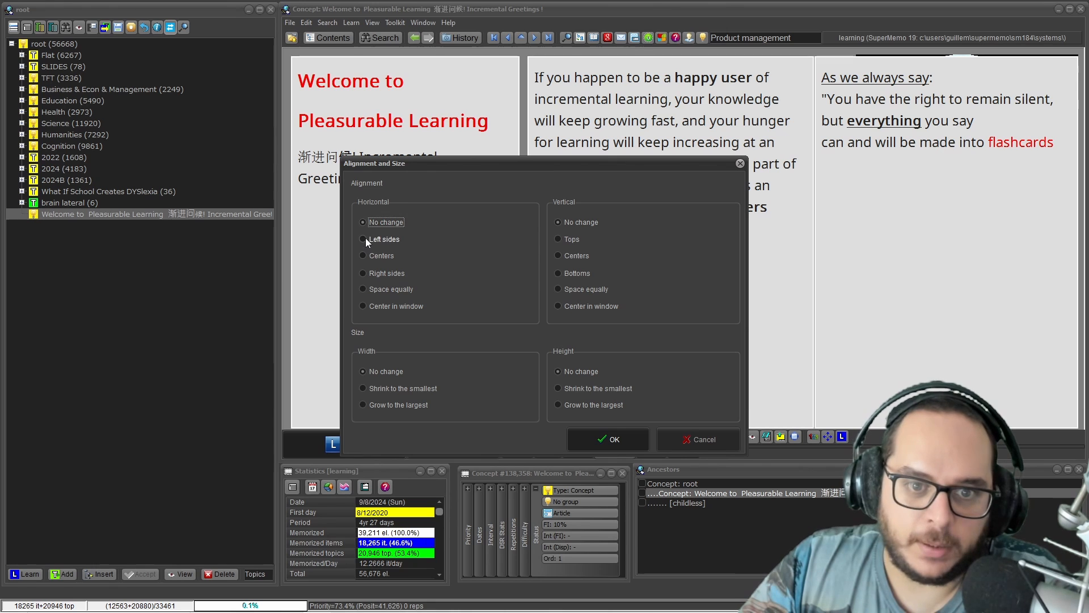
{"action": "left_click", "coordinate": [373, 256]}
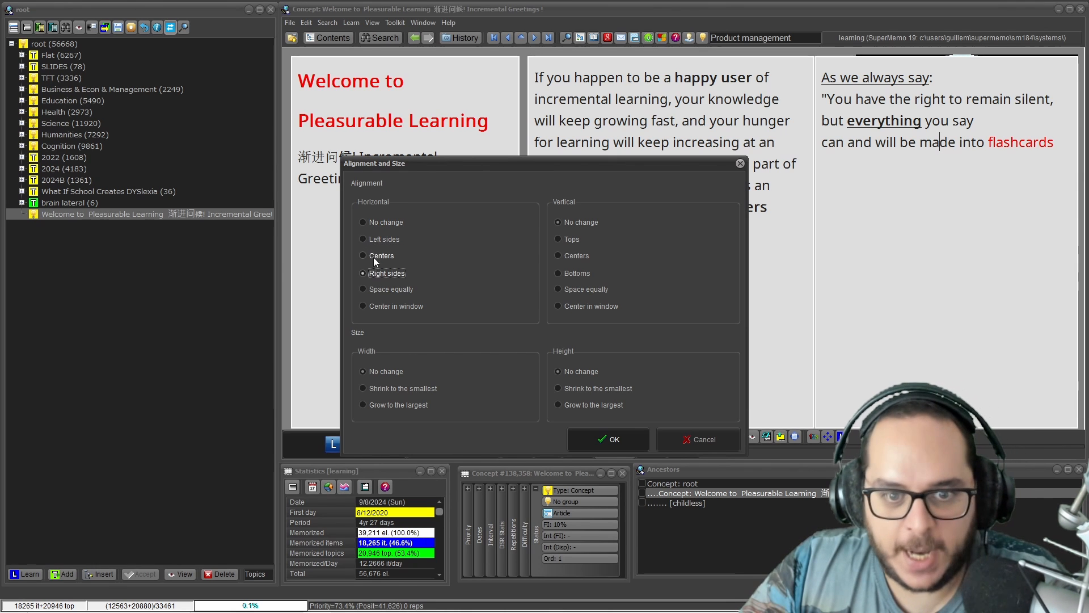
{"action": "left_click", "coordinate": [368, 295]}
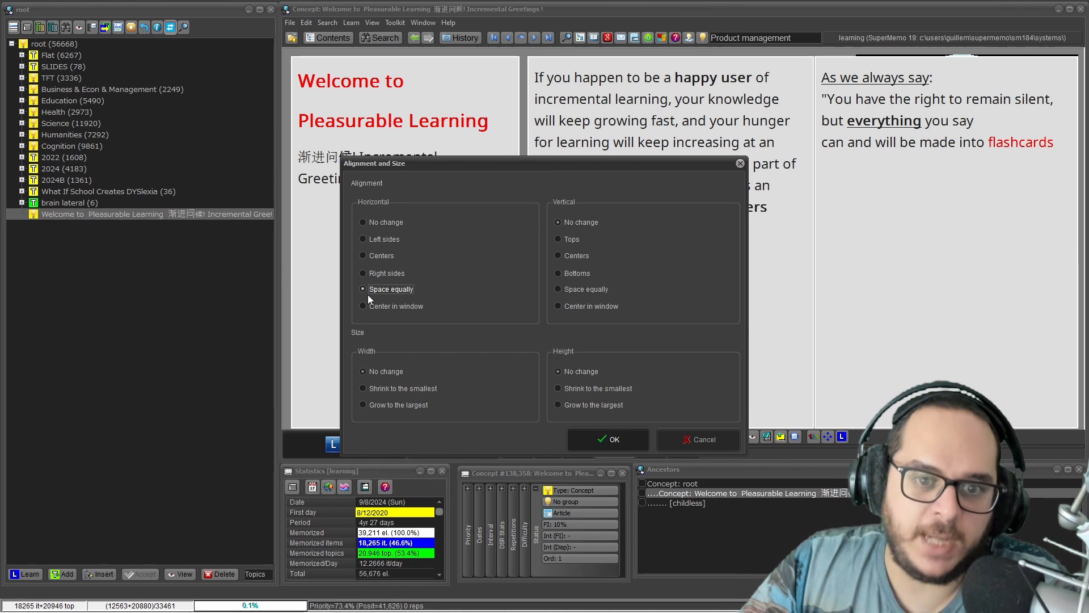
{"action": "left_click", "coordinate": [366, 306]}
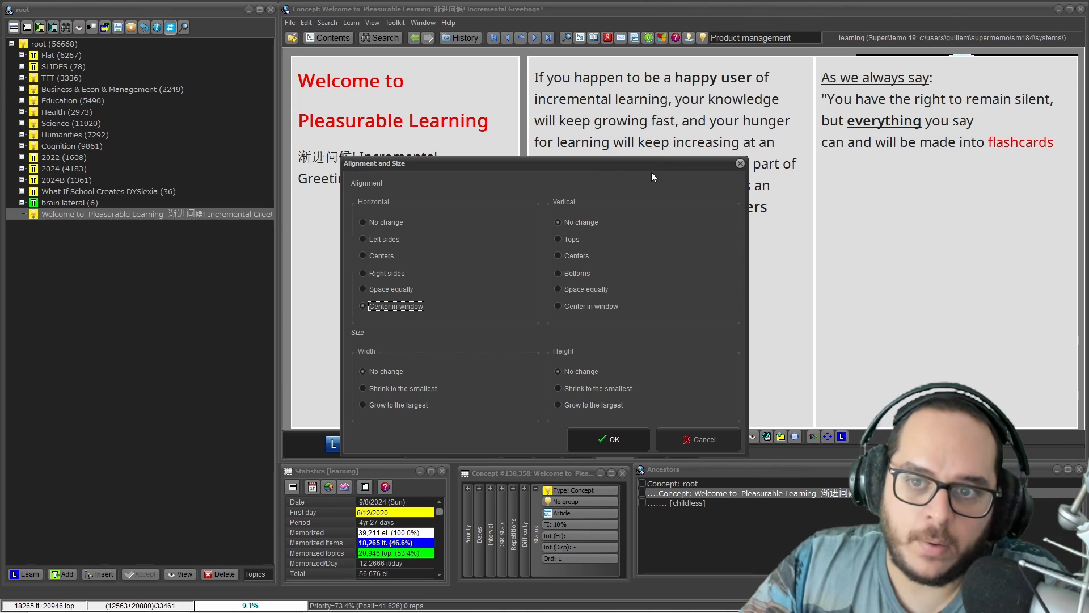
{"action": "left_click_drag", "start_coordinate": [657, 164], "coordinate": [315, 252]}
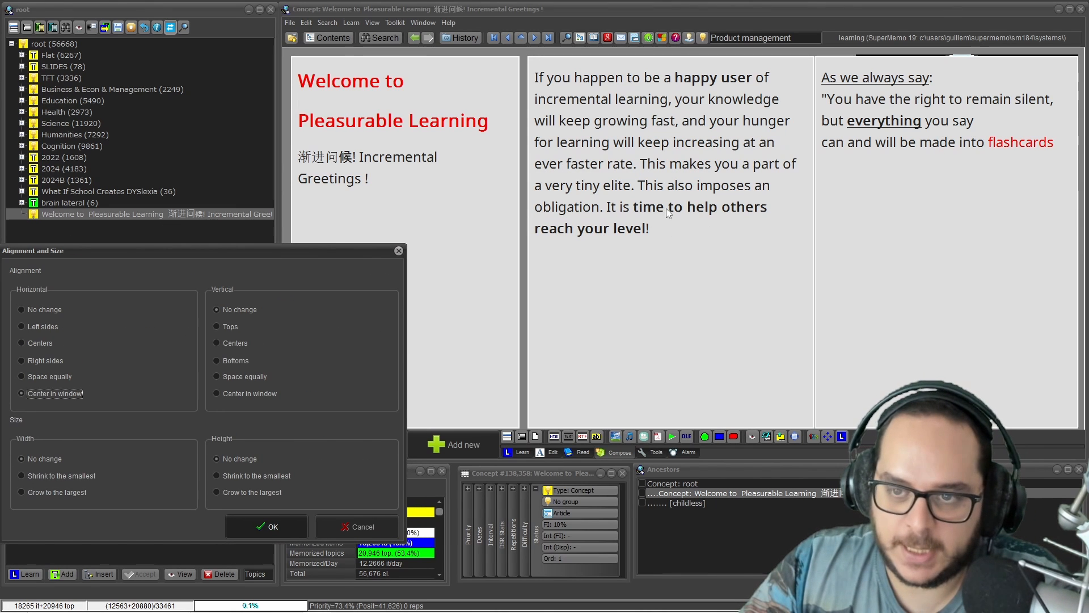
{"action": "left_click_drag", "start_coordinate": [222, 255], "coordinate": [576, 151]}
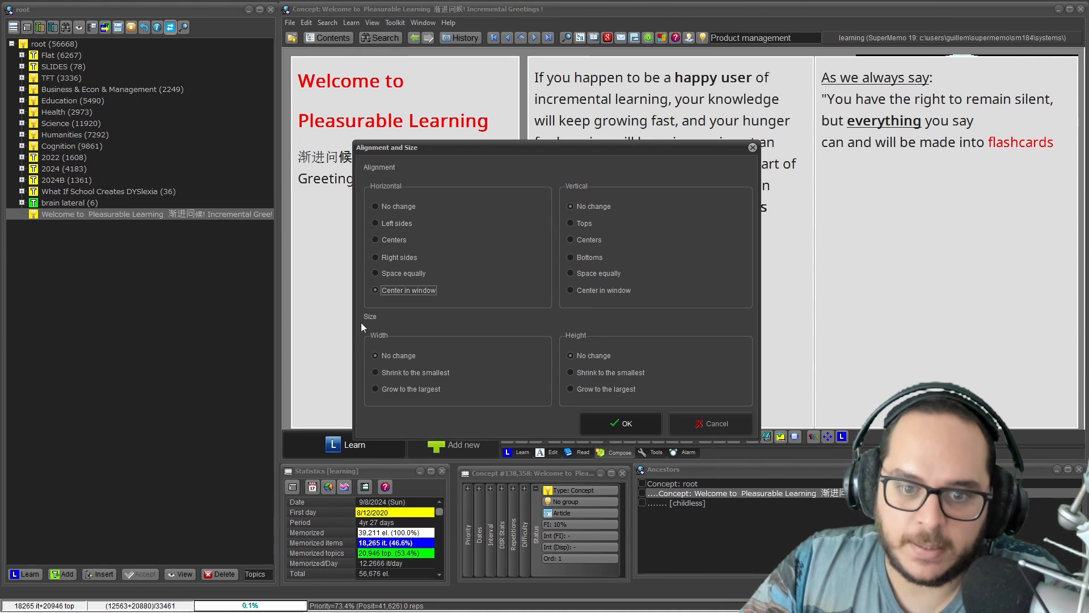
{"action": "left_click_drag", "start_coordinate": [568, 150], "coordinate": [644, 119]}
{"action": "left_click", "coordinate": [829, 118]}
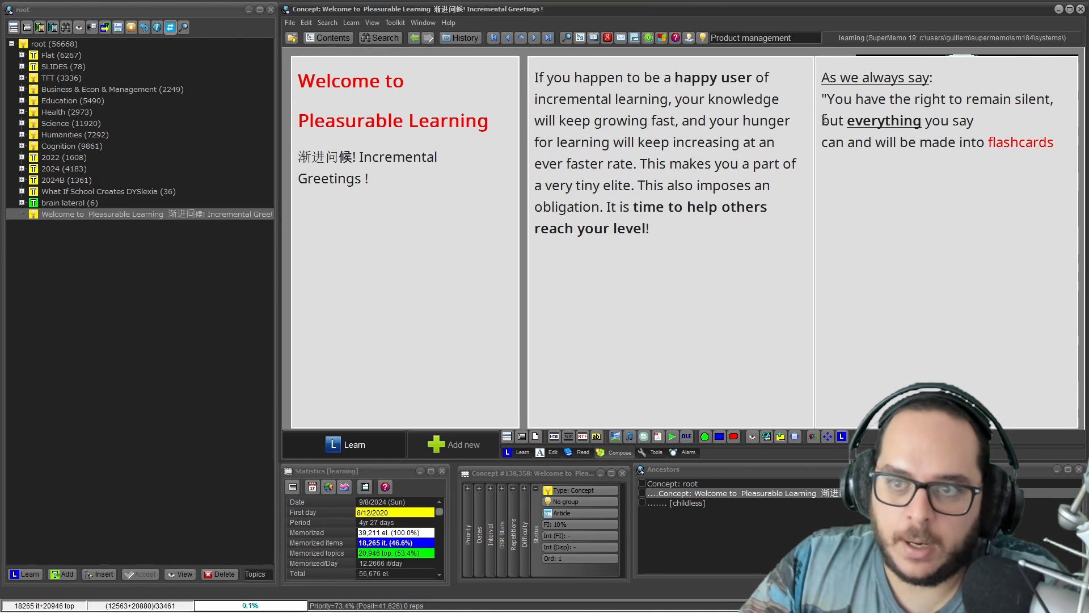
Shrink the height of the "Welcome to Pleasurable Learning" component in dragging mode, then leave that mode.
{"action": "left_click", "coordinate": [426, 146]}
{"action": "key", "text": "ctrl+e"}
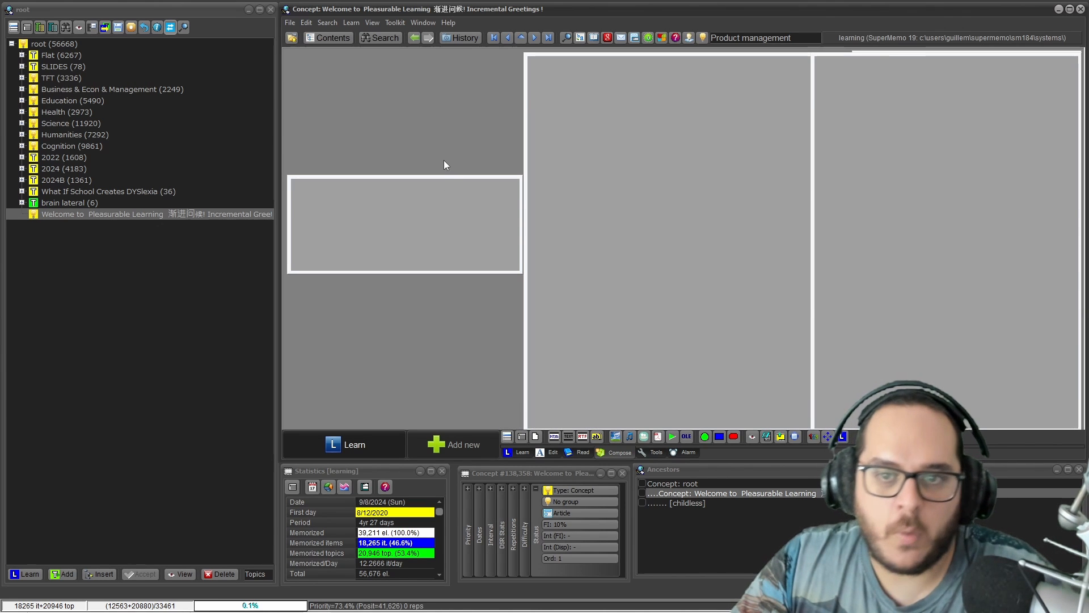
{"action": "key", "text": "Escape"}
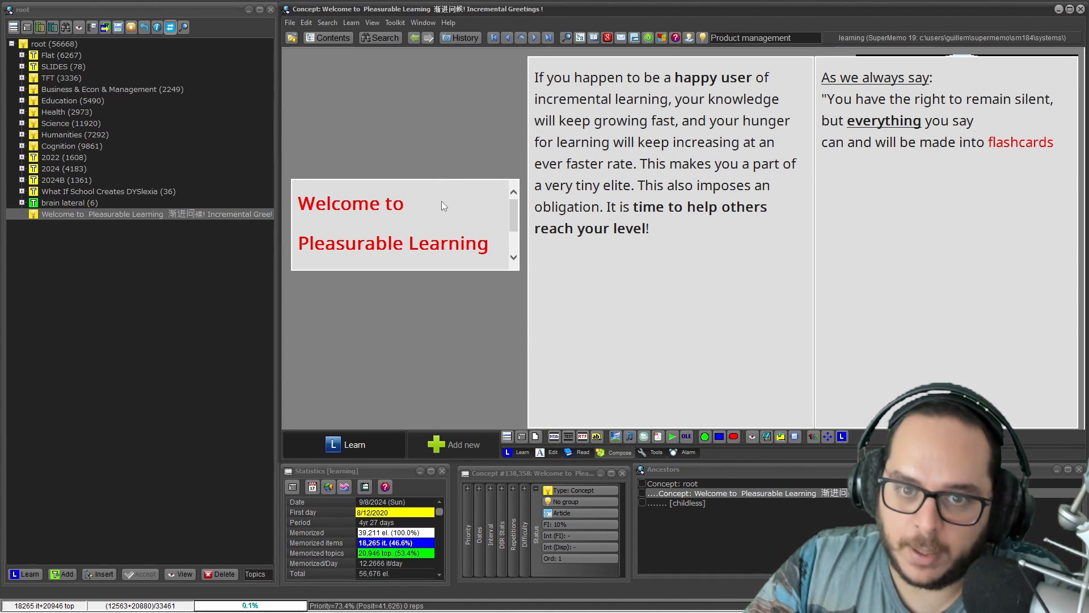
Apply the Alignment and Size settings to the welcome concept with vertical alignment on No change.
{"action": "right_click", "coordinate": [384, 66]}
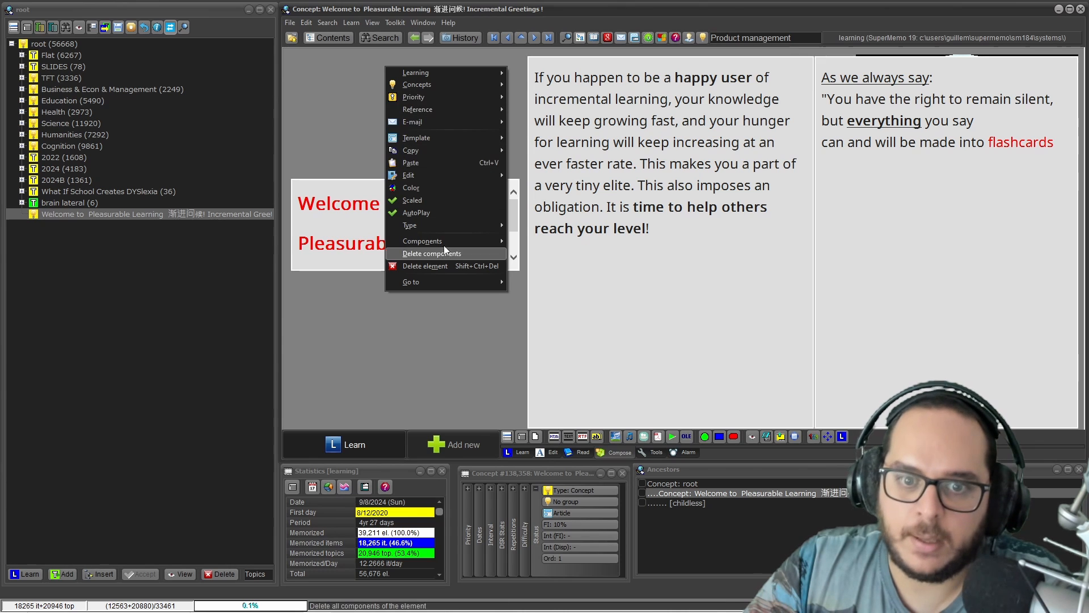
{"action": "mouse_move", "coordinate": [444, 237]}
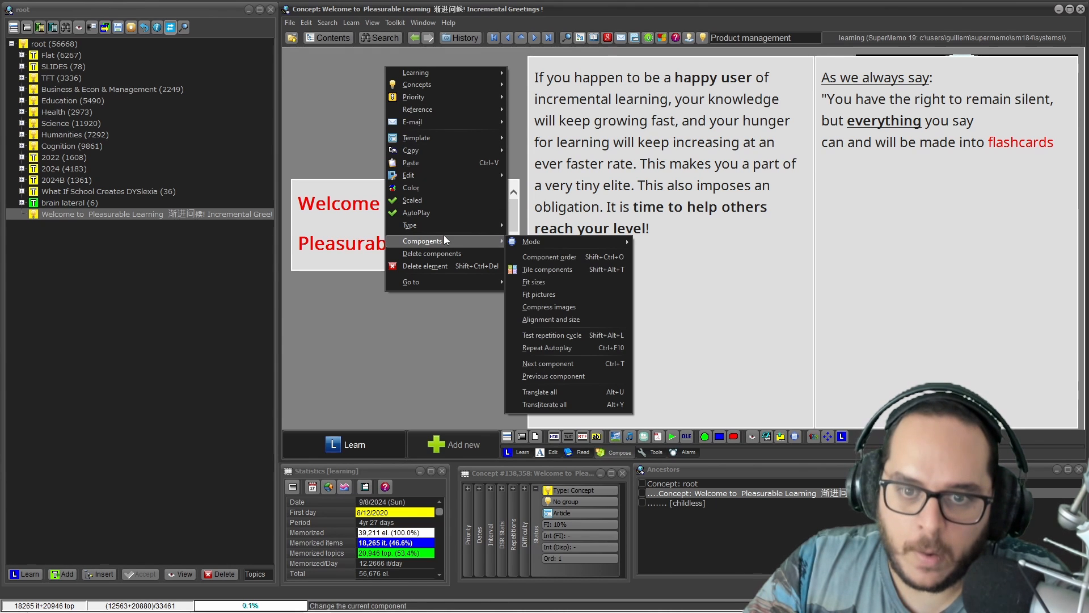
{"action": "left_click", "coordinate": [552, 319]}
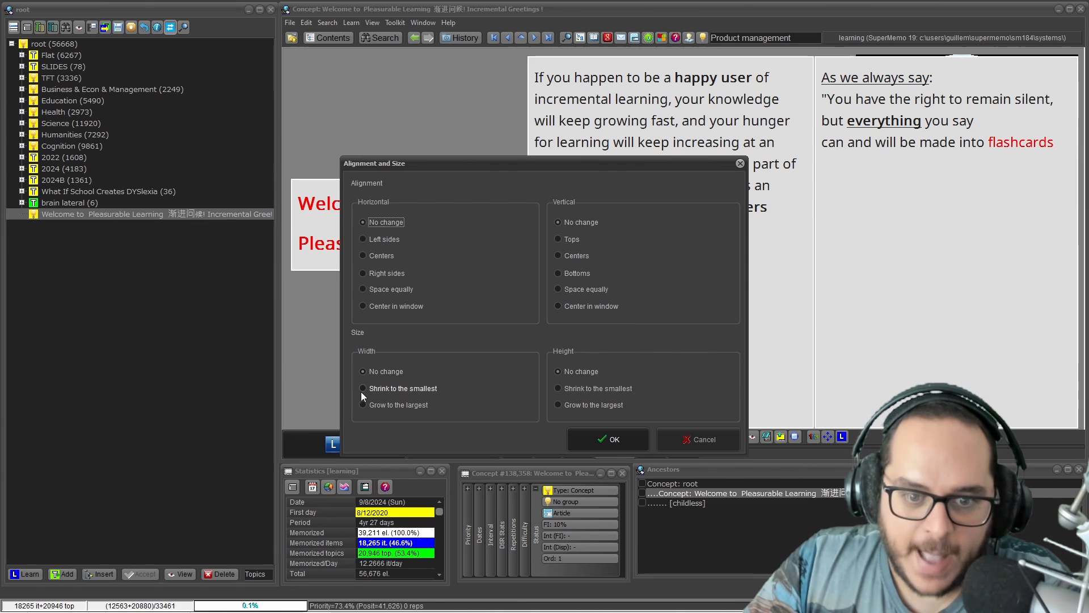
{"action": "left_click", "coordinate": [582, 221]}
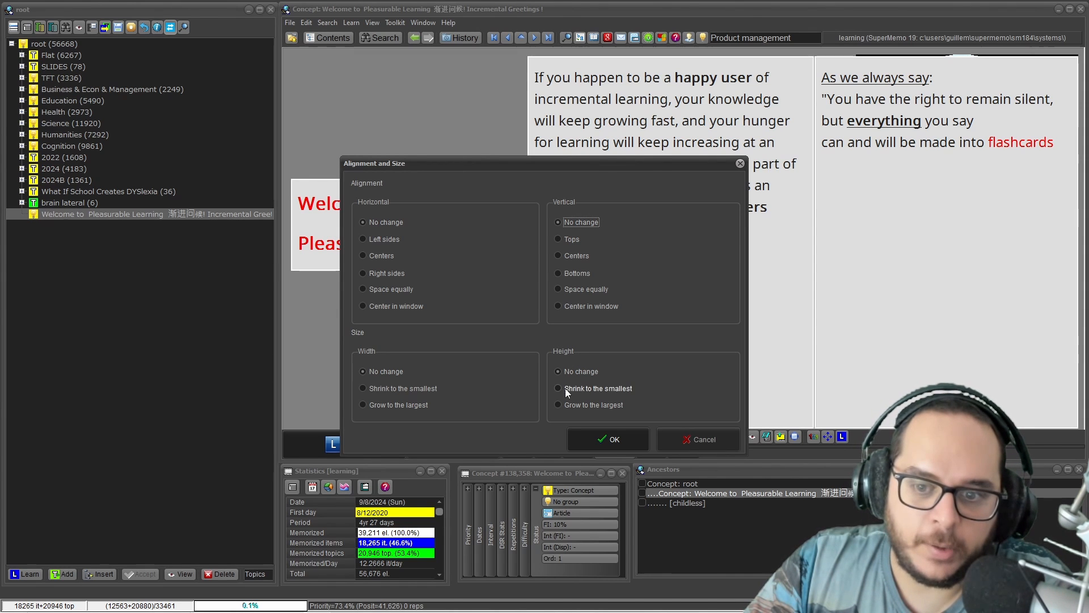
{"action": "left_click", "coordinate": [615, 436]}
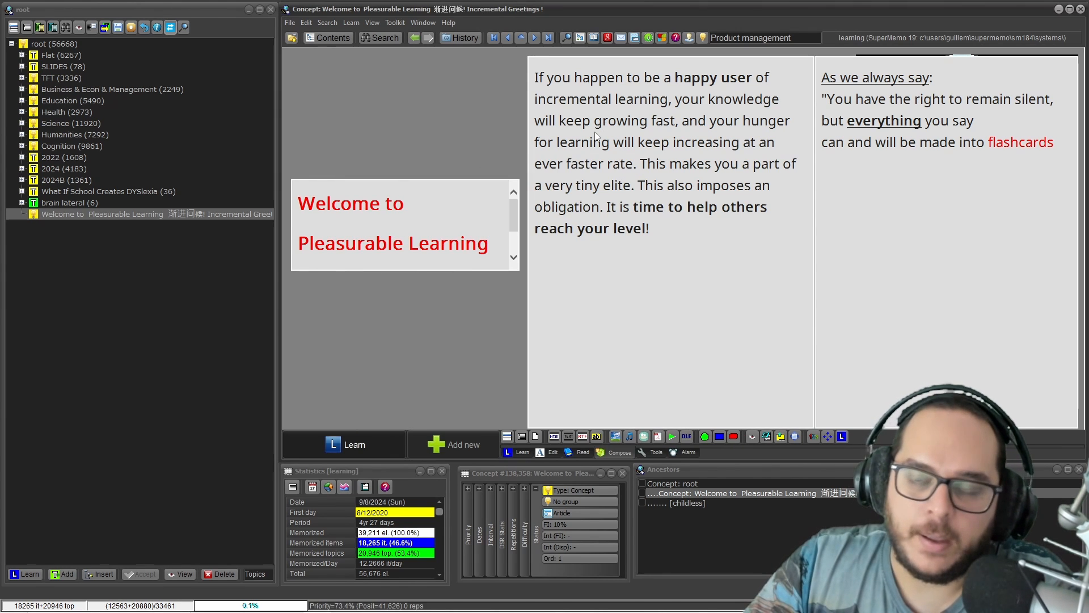
Try to shrink the "happy user" and "As we always say" text components to the smallest height using Alignment and Size.
{"action": "left_click", "coordinate": [666, 78]}
{"action": "left_click", "coordinate": [904, 112]}
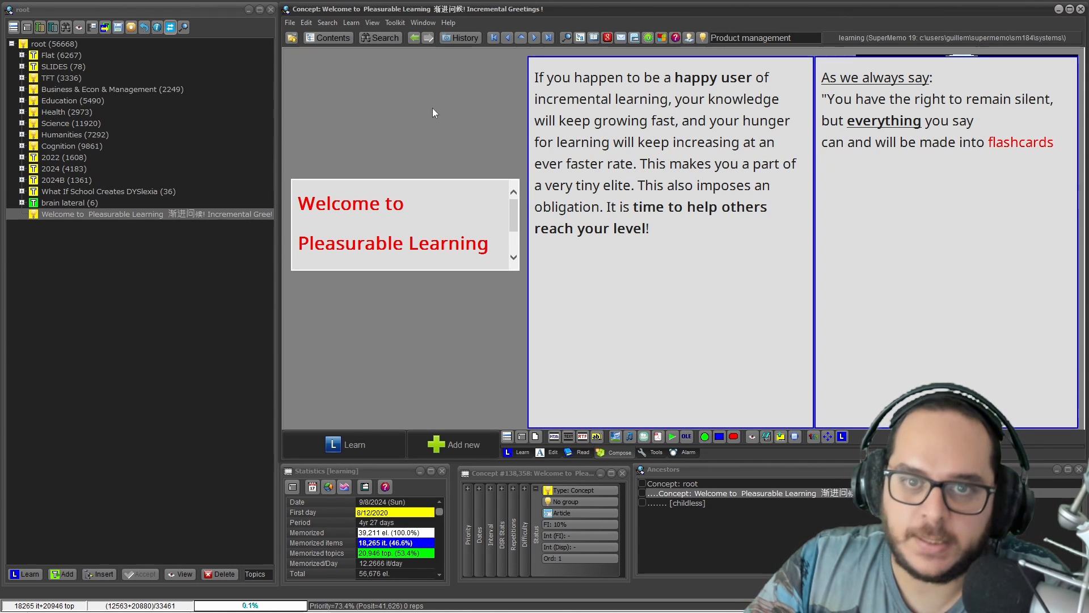
{"action": "right_click", "coordinate": [395, 66]}
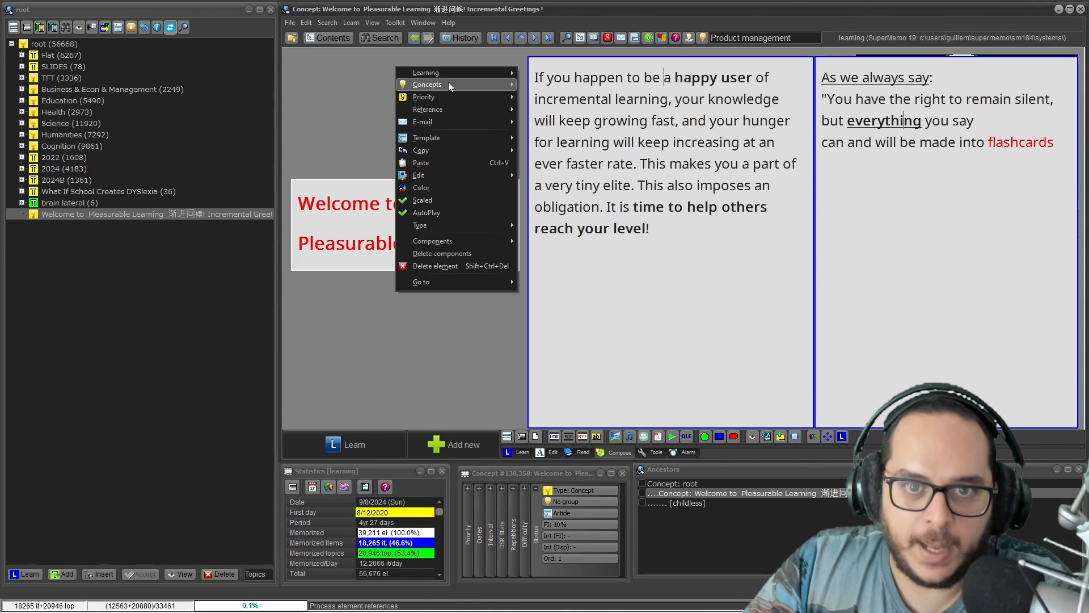
{"action": "mouse_move", "coordinate": [445, 240]}
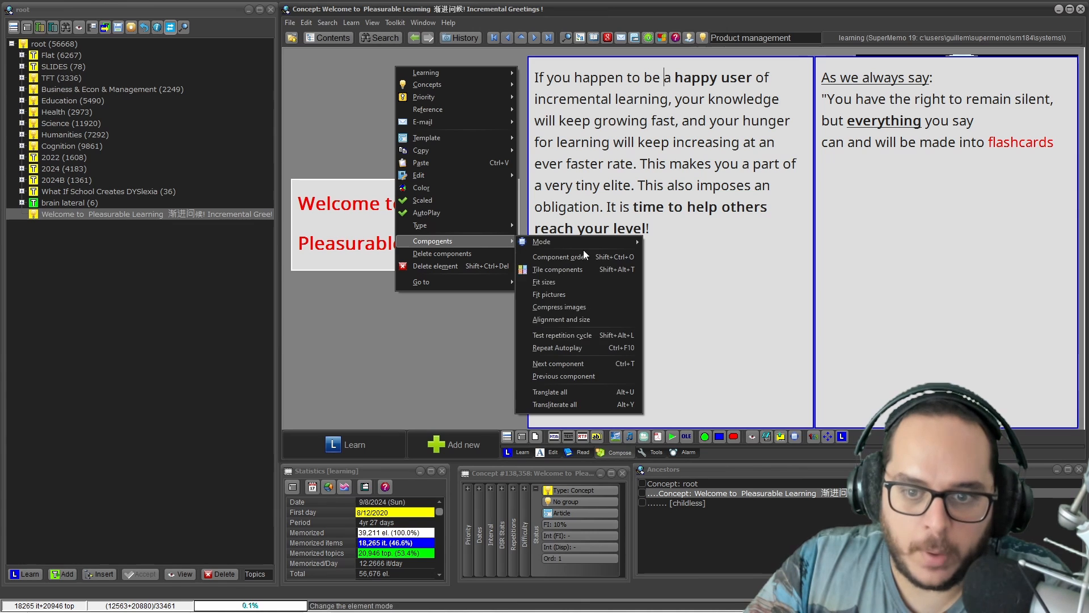
{"action": "left_click", "coordinate": [575, 320]}
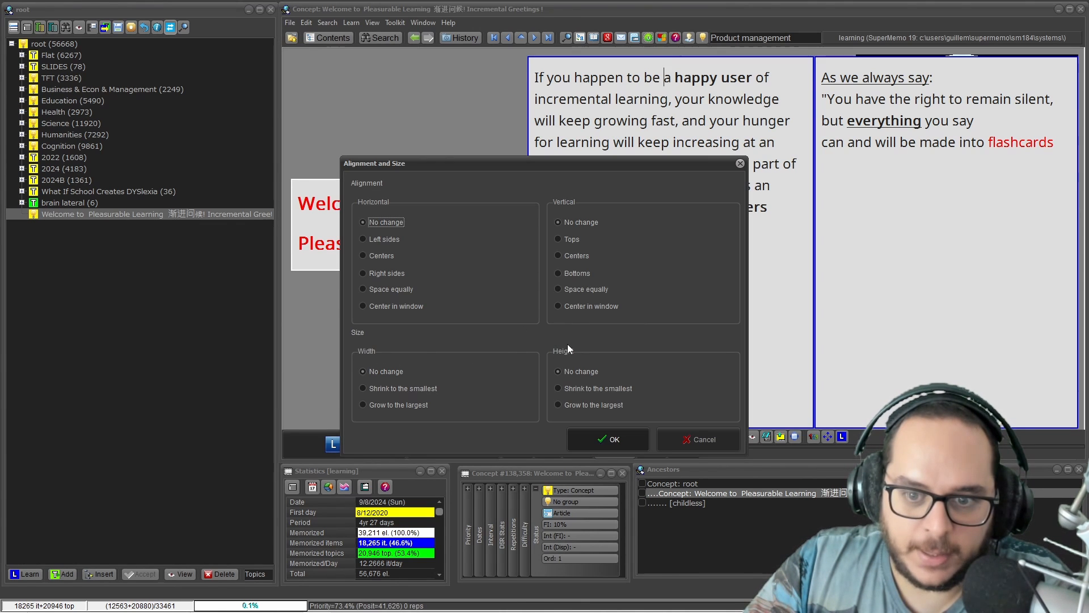
{"action": "left_click", "coordinate": [577, 390]}
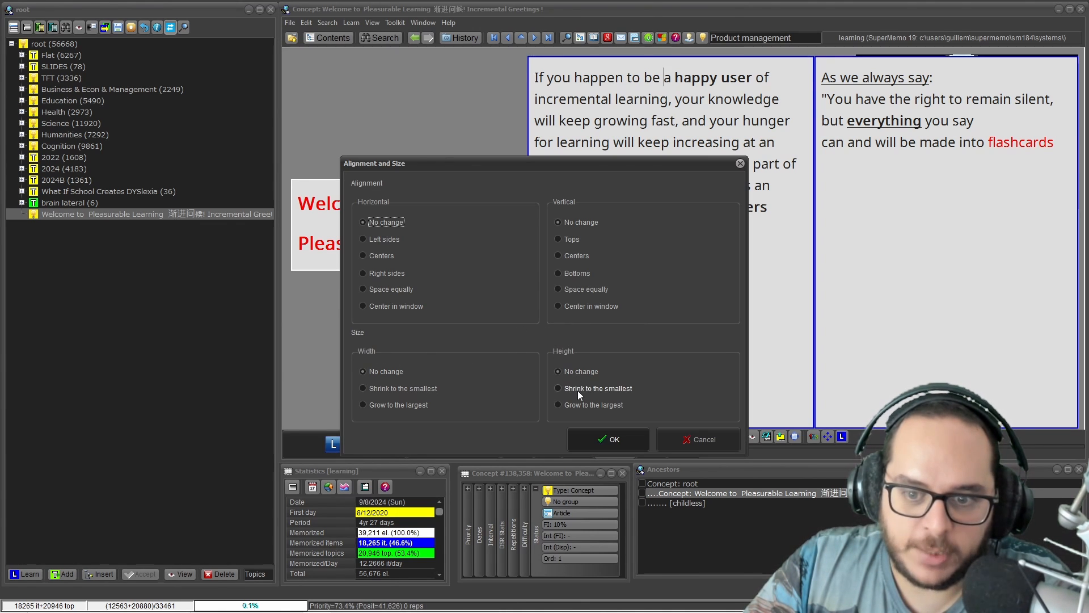
{"action": "left_click", "coordinate": [601, 438]}
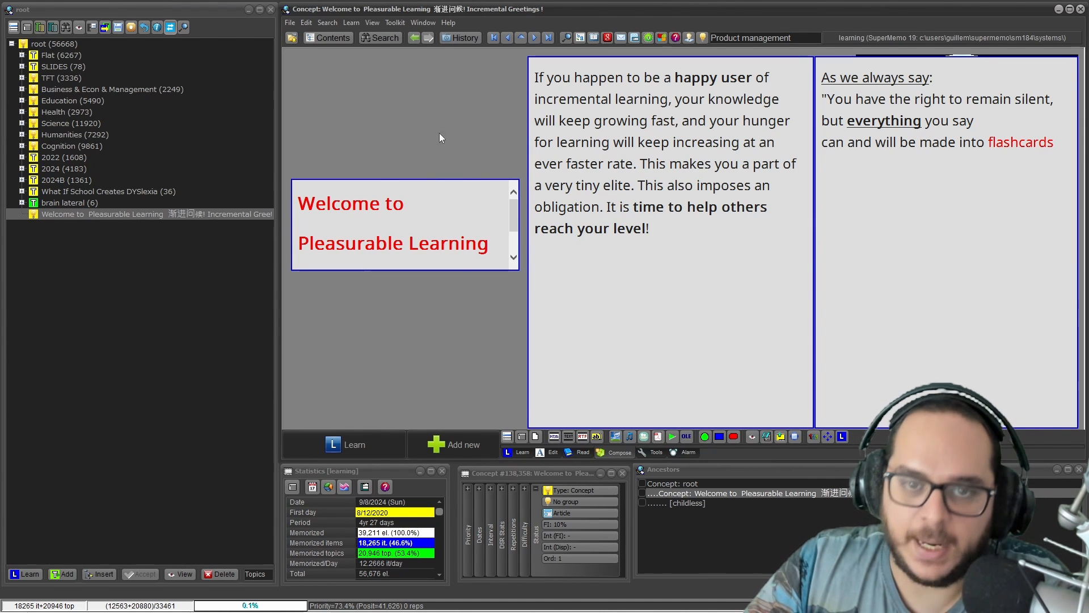
Try to match the heights of all three welcome text components using Alignment and Size with Shrink to the smallest.
{"action": "right_click", "coordinate": [337, 72]}
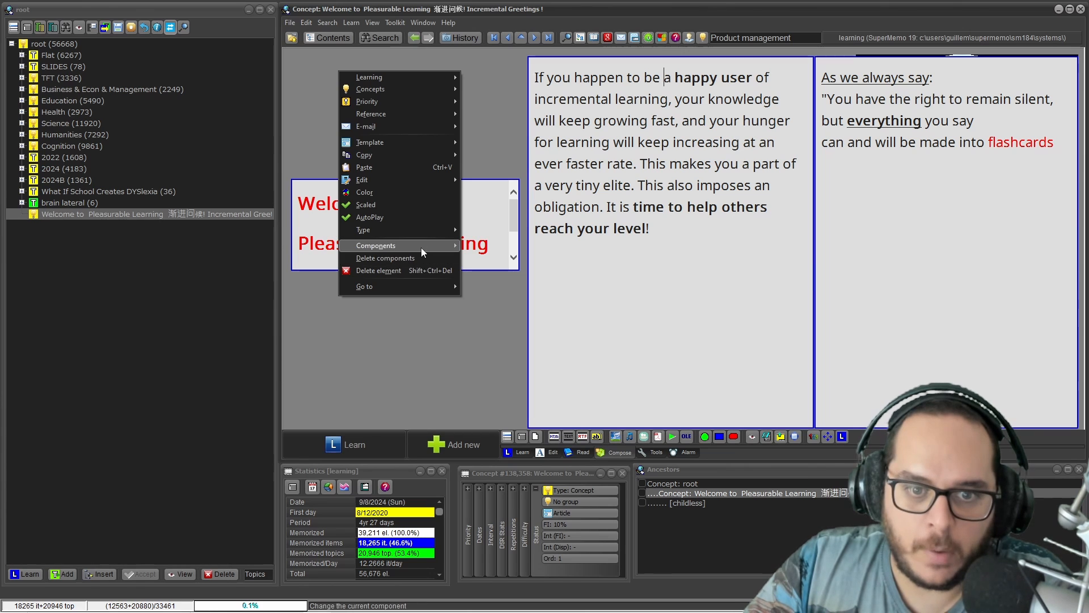
{"action": "mouse_move", "coordinate": [421, 248]}
{"action": "left_click", "coordinate": [544, 323]}
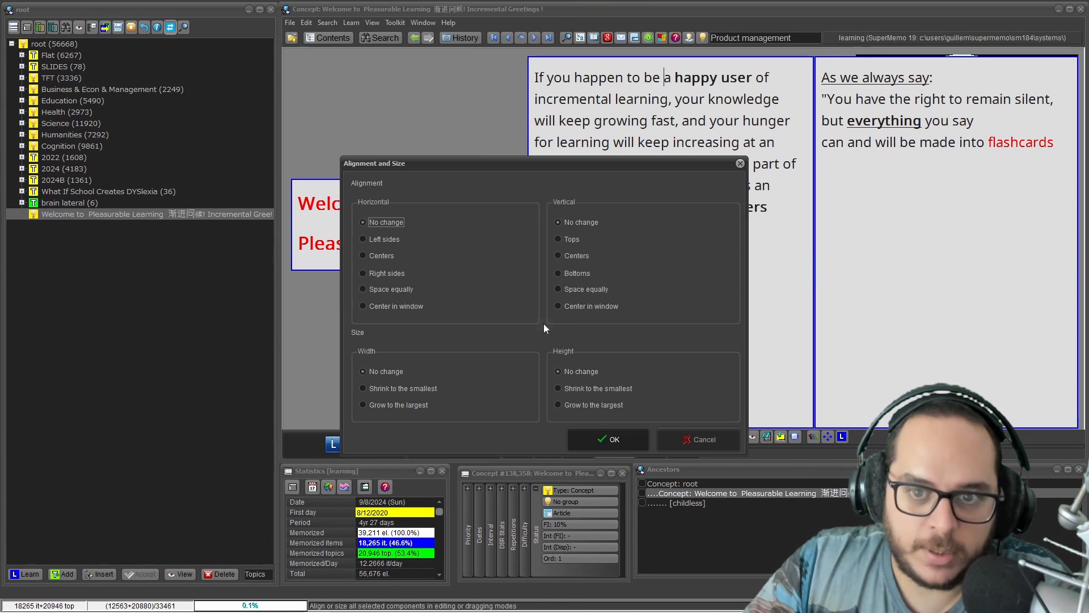
{"action": "left_click", "coordinate": [560, 388]}
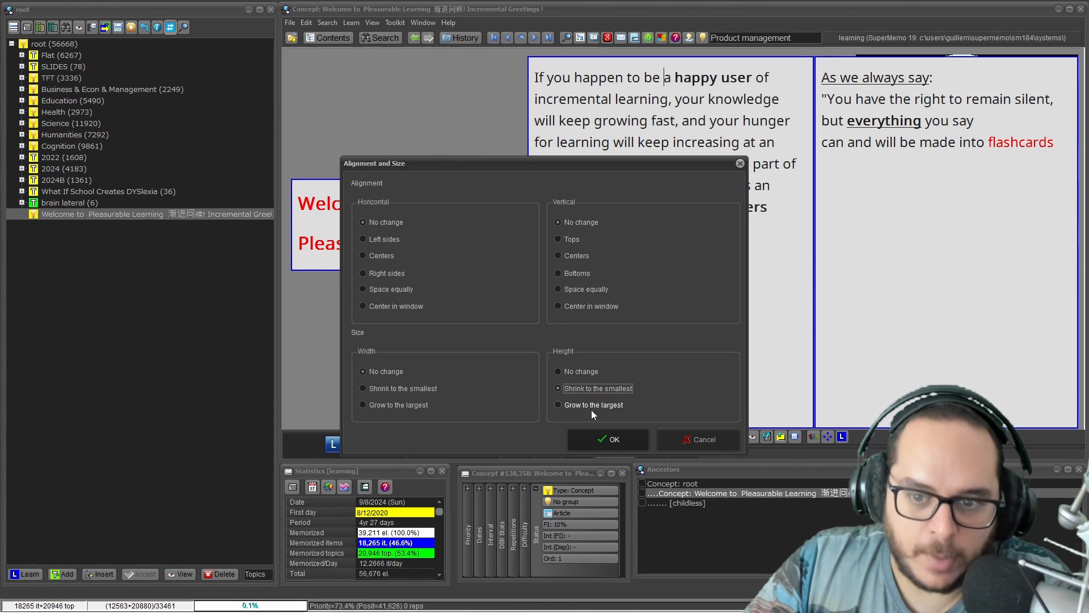
{"action": "left_click", "coordinate": [601, 440]}
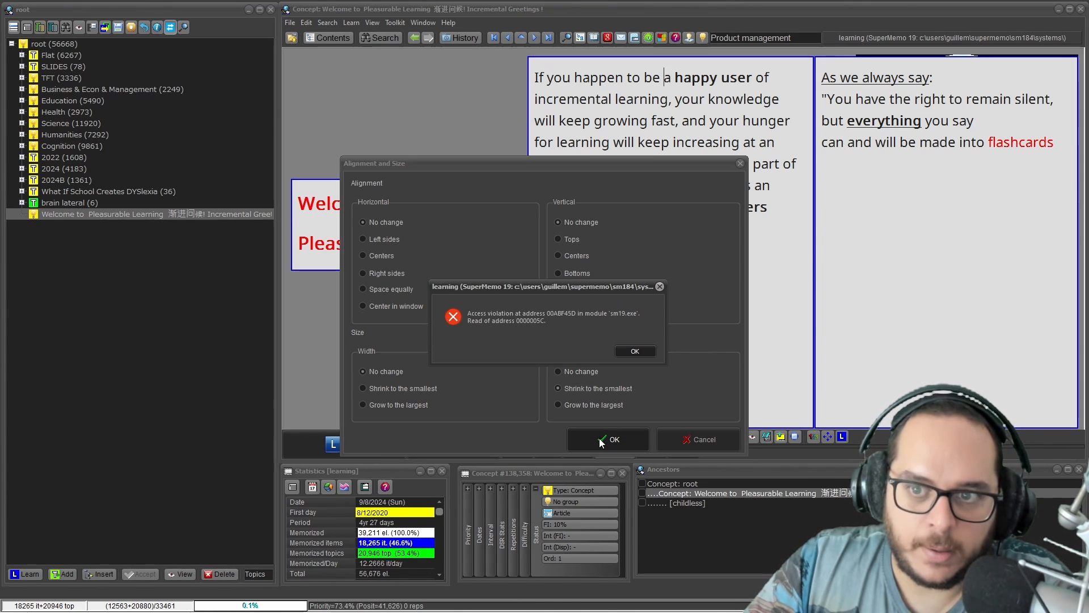
{"action": "left_click", "coordinate": [620, 351]}
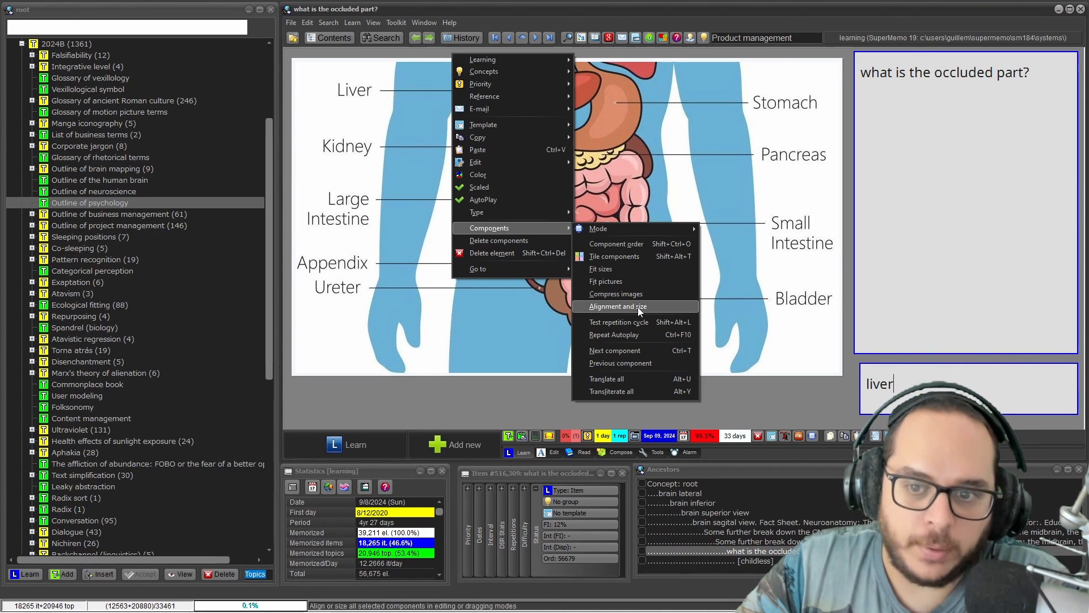
Put the "what is the occluded part?" item's components in dragging mode and align them horizontally with Center in window.
{"action": "key", "text": "Escape"}
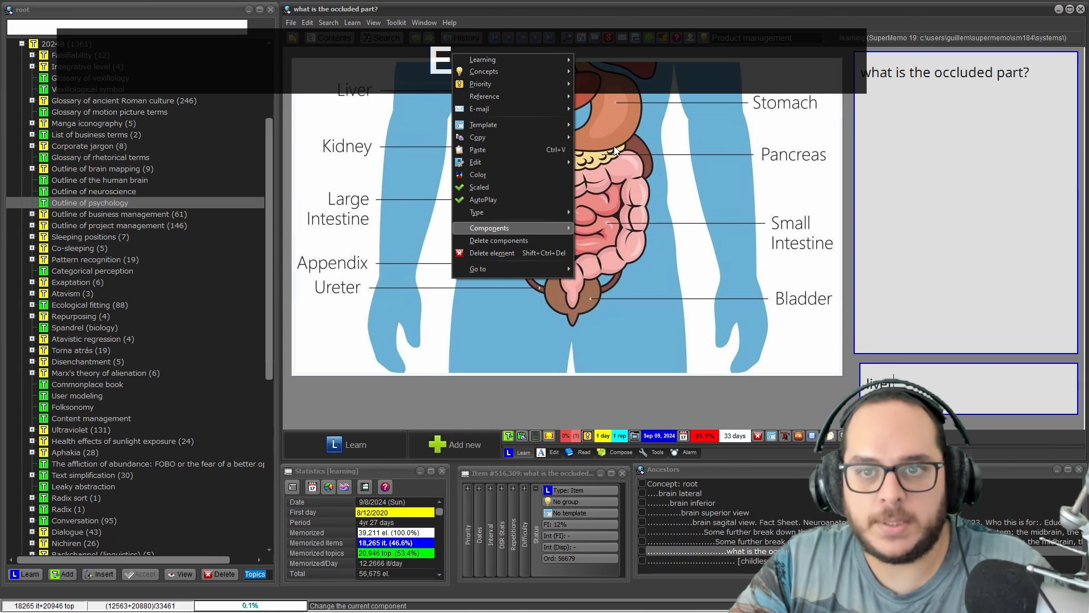
{"action": "key", "text": "ctrl+e"}
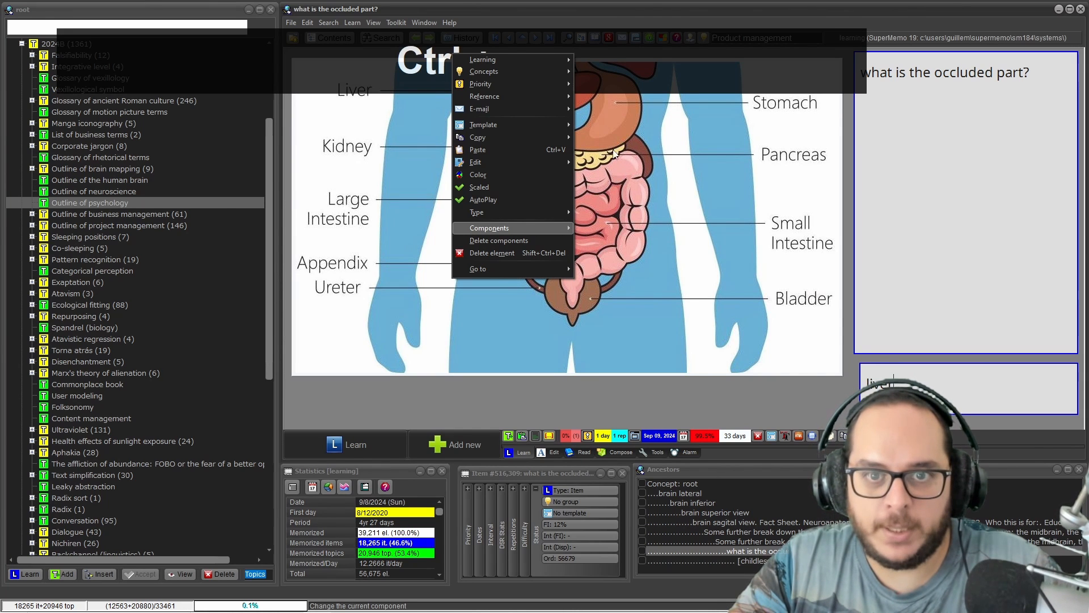
{"action": "key", "text": "ctrl+e"}
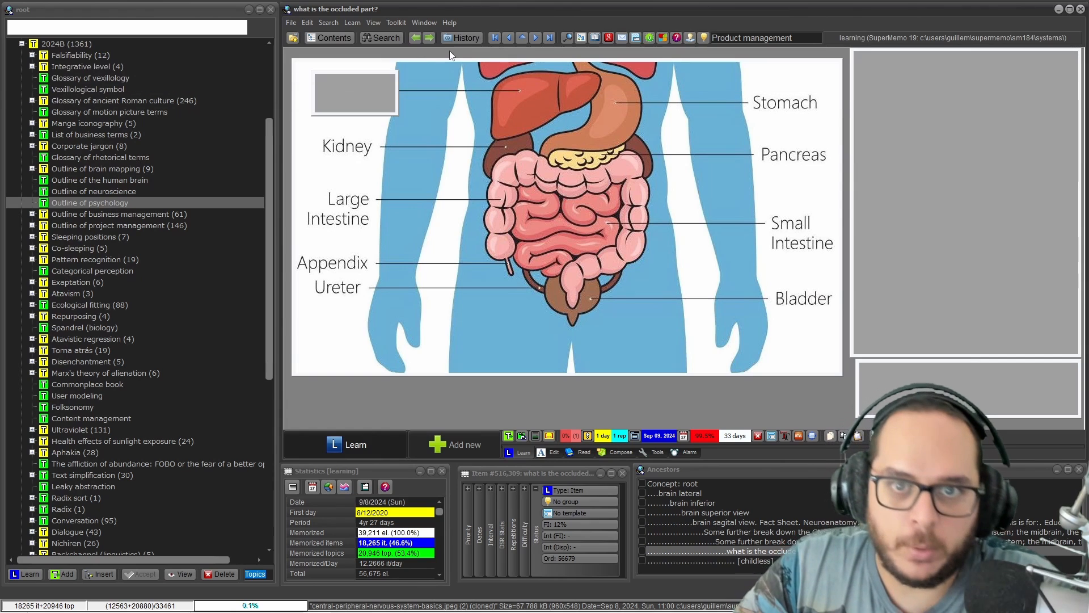
{"action": "right_click", "coordinate": [450, 55]}
{"action": "mouse_move", "coordinate": [488, 227]}
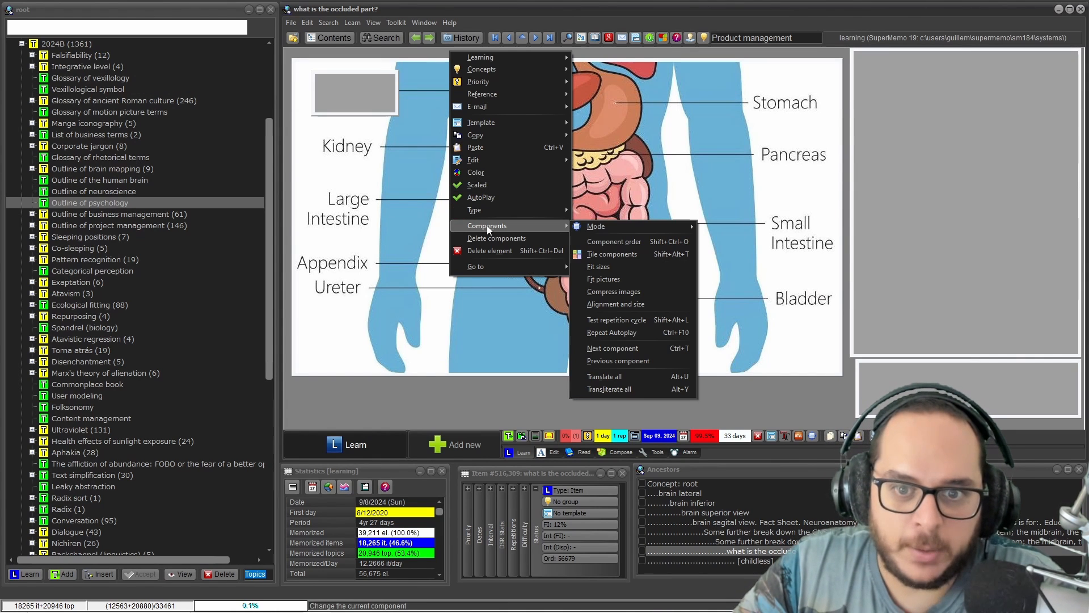
{"action": "left_click", "coordinate": [623, 303]}
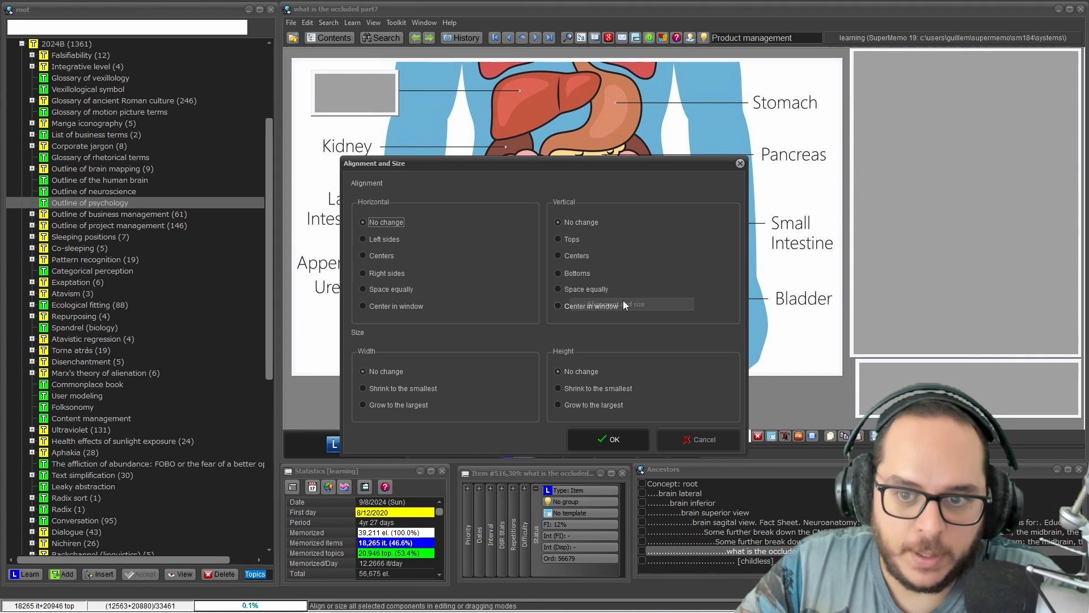
{"action": "left_click", "coordinate": [406, 306]}
{"action": "left_click", "coordinate": [592, 442]}
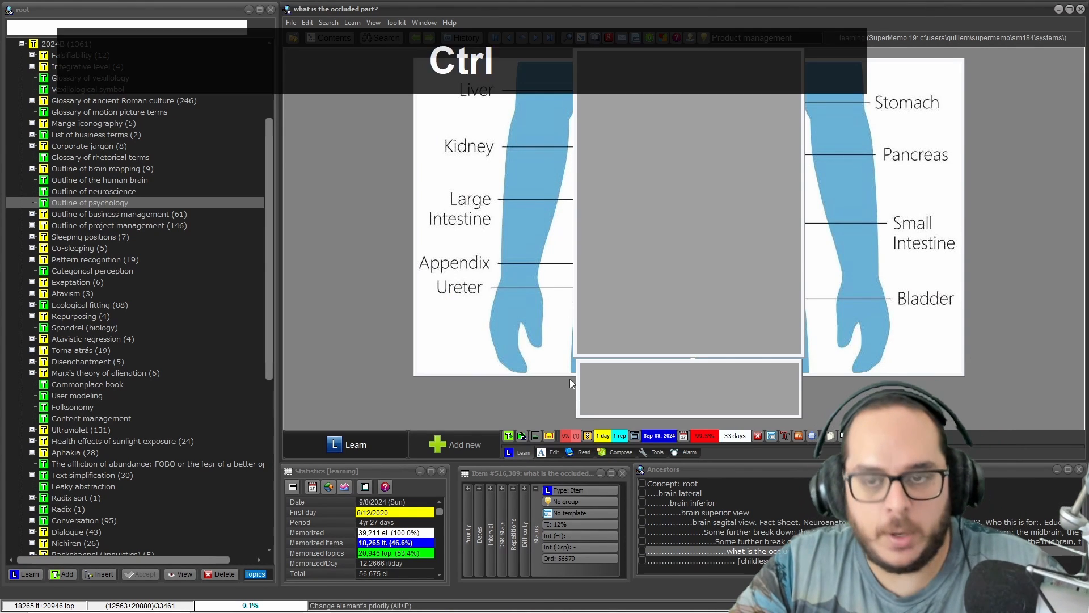
Leave dragging mode and inspect the centered anatomy picture in front of the question and answer components.
{"action": "key", "text": "ctrl+e"}
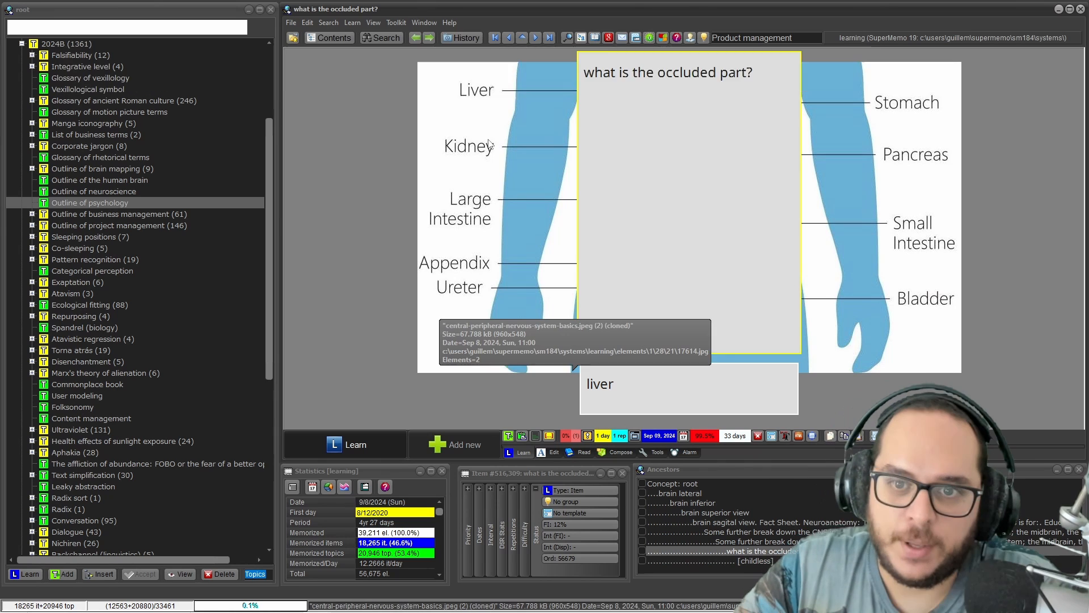
{"action": "left_click", "coordinate": [488, 139]}
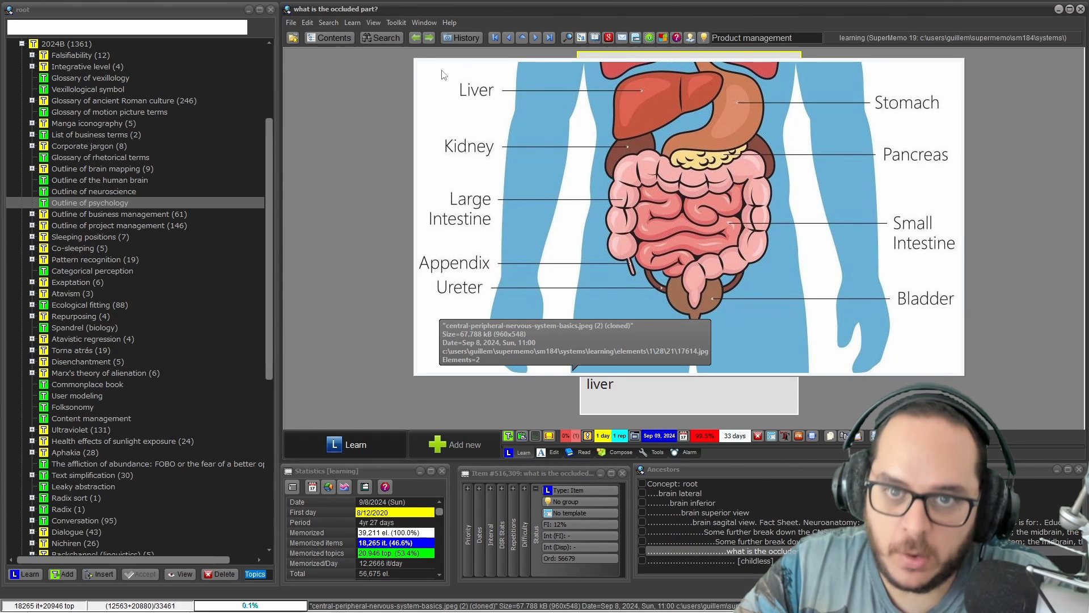
{"action": "key", "text": "Escape"}
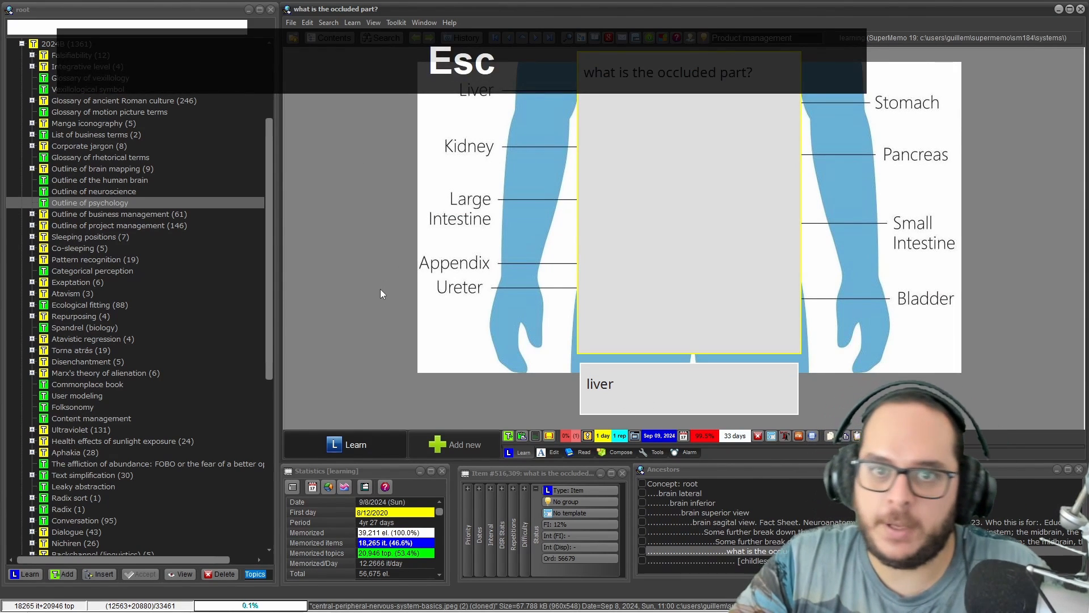
Leave the anatomy item and open the root concept with the welcome texts and lightbulb picture from the contents tree.
{"action": "key", "text": "alt+Left"}
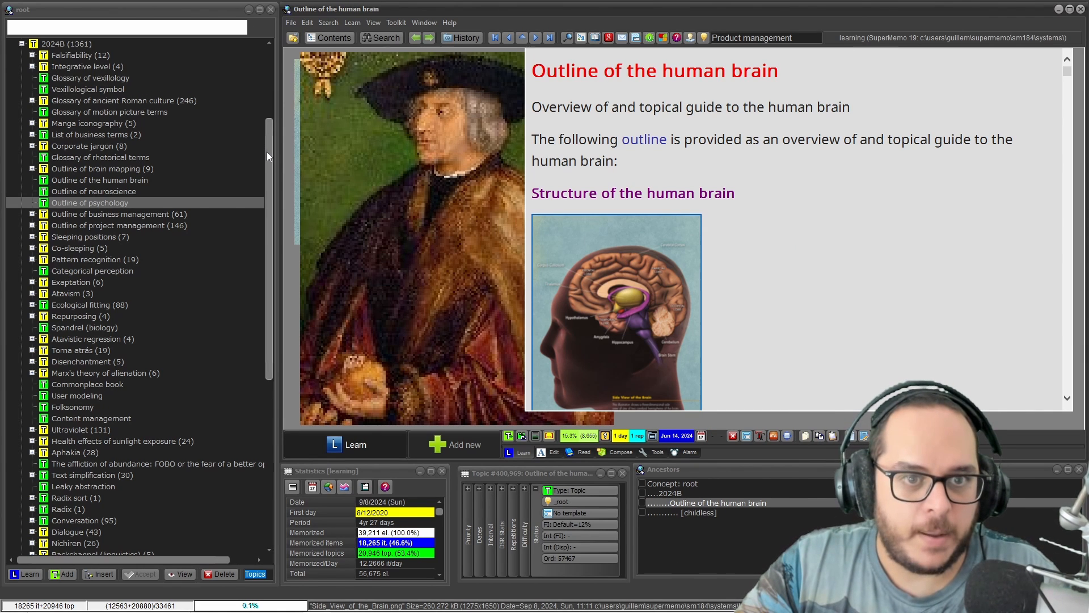
{"action": "scroll", "coordinate": [267, 152], "scroll_direction": "up", "scroll_amount": 4}
{"action": "left_click", "coordinate": [52, 41]}
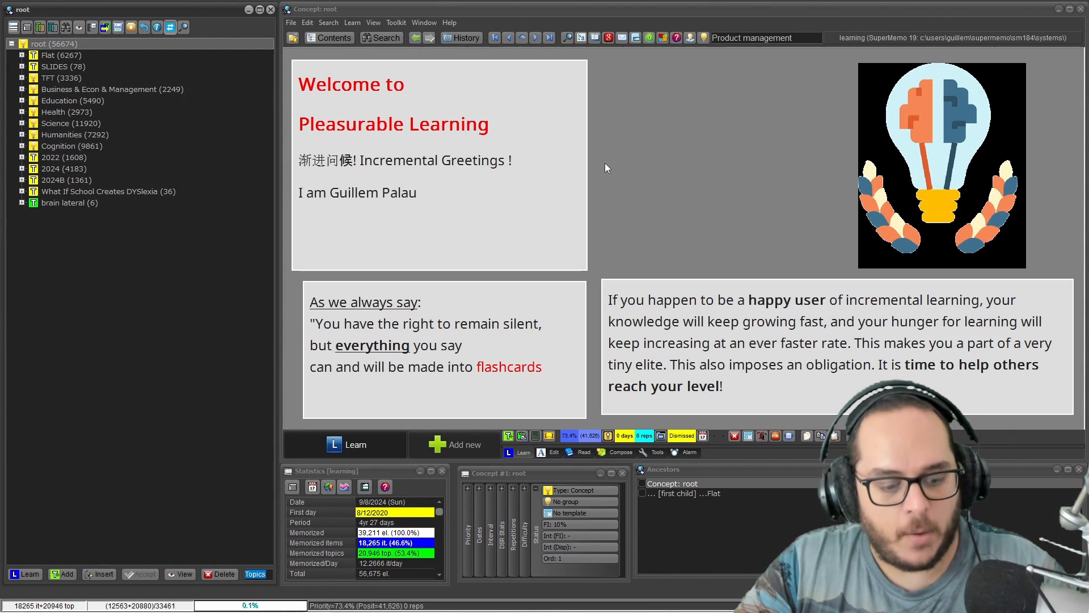
Put the root element's components in dragging mode, align them horizontally with Center in window, and leave dragging mode.
{"action": "key", "text": "ctrl+e"}
{"action": "key", "text": "ctrl+e"}
{"action": "right_click", "coordinate": [365, 55]}
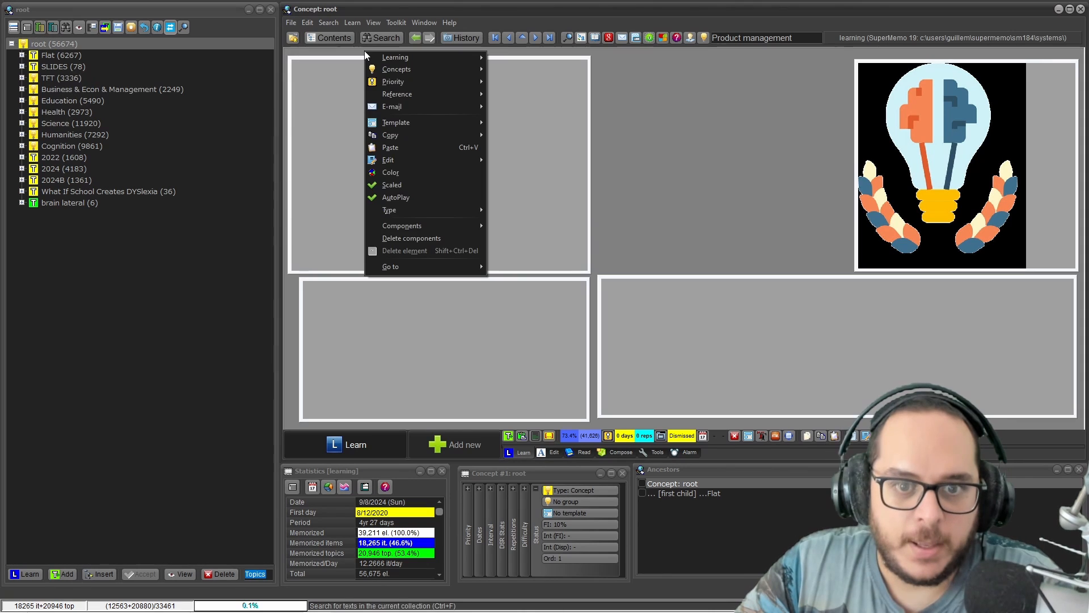
{"action": "mouse_move", "coordinate": [455, 223]}
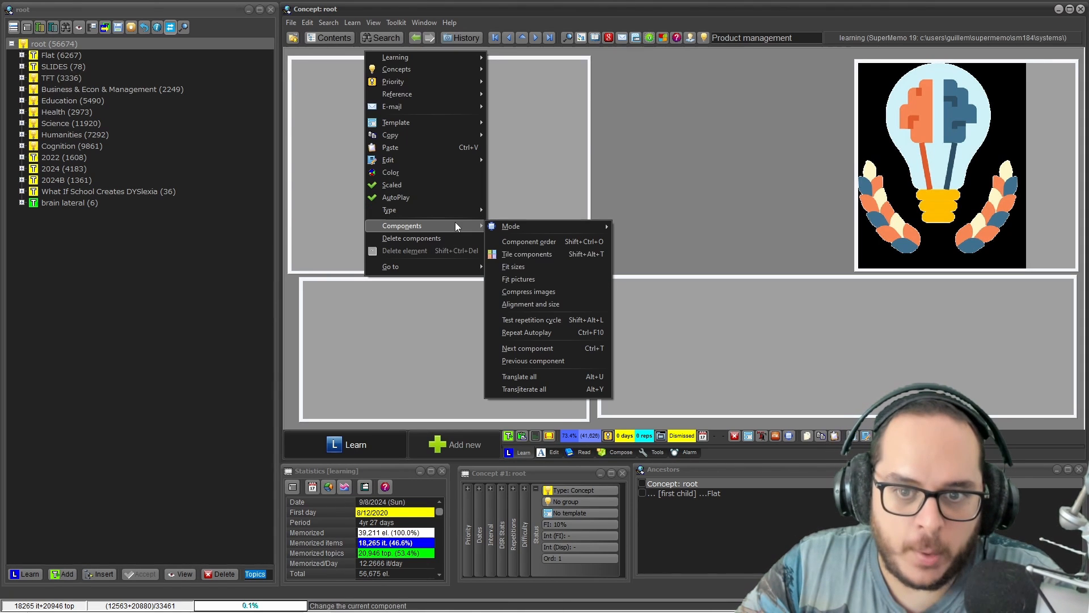
{"action": "left_click", "coordinate": [558, 305]}
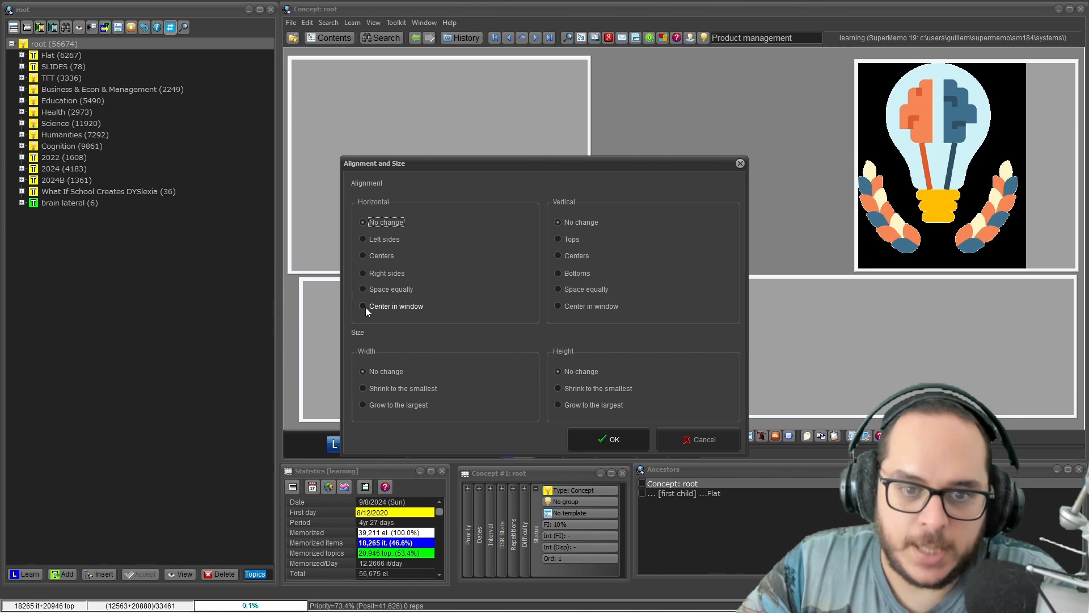
{"action": "left_click", "coordinate": [365, 307]}
{"action": "left_click", "coordinate": [611, 438]}
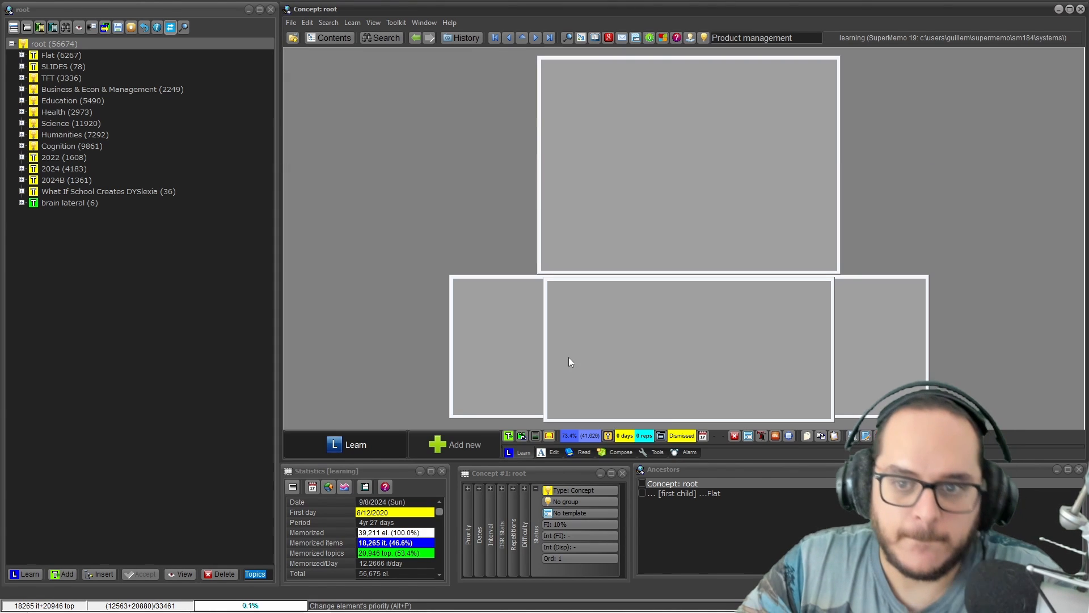
{"action": "key", "text": "Escape"}
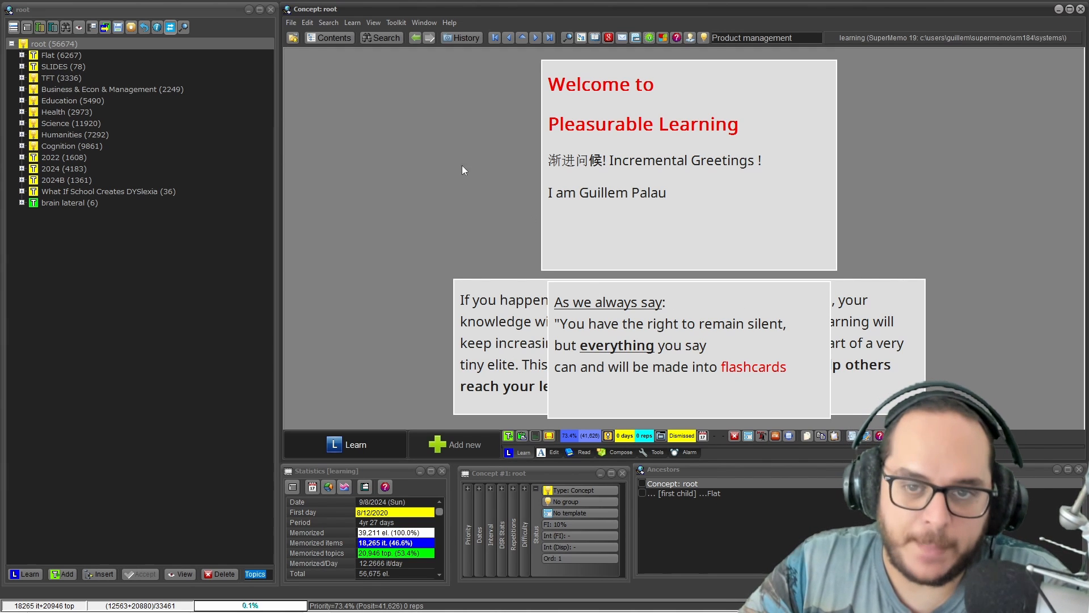
Try to space the root element's components equally in both horizontal and vertical directions using Alignment and Size.
{"action": "right_click", "coordinate": [349, 69]}
{"action": "mouse_move", "coordinate": [411, 246]}
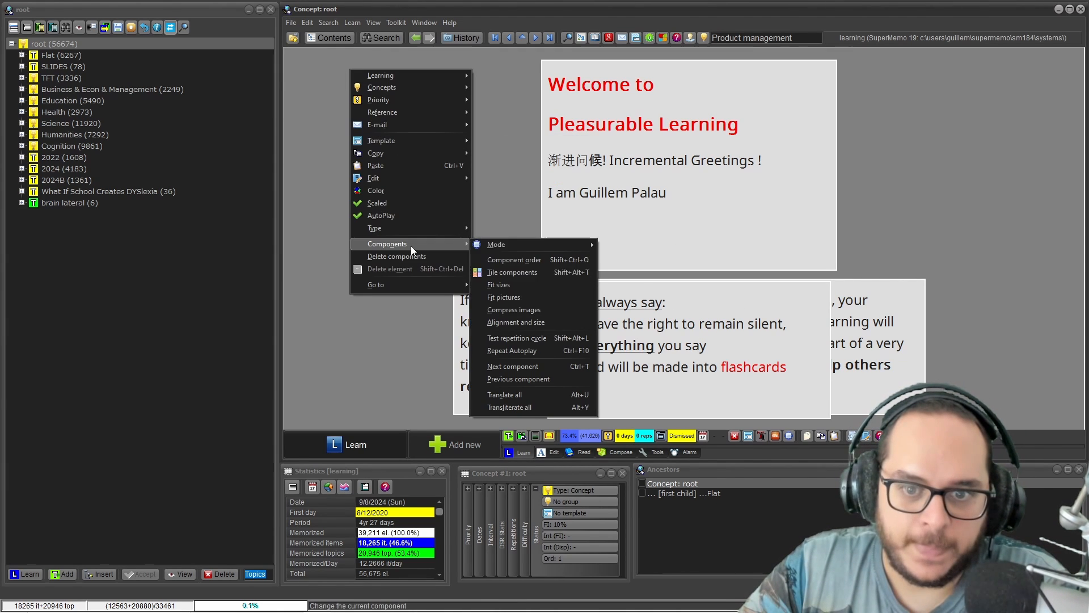
{"action": "left_click", "coordinate": [518, 322]}
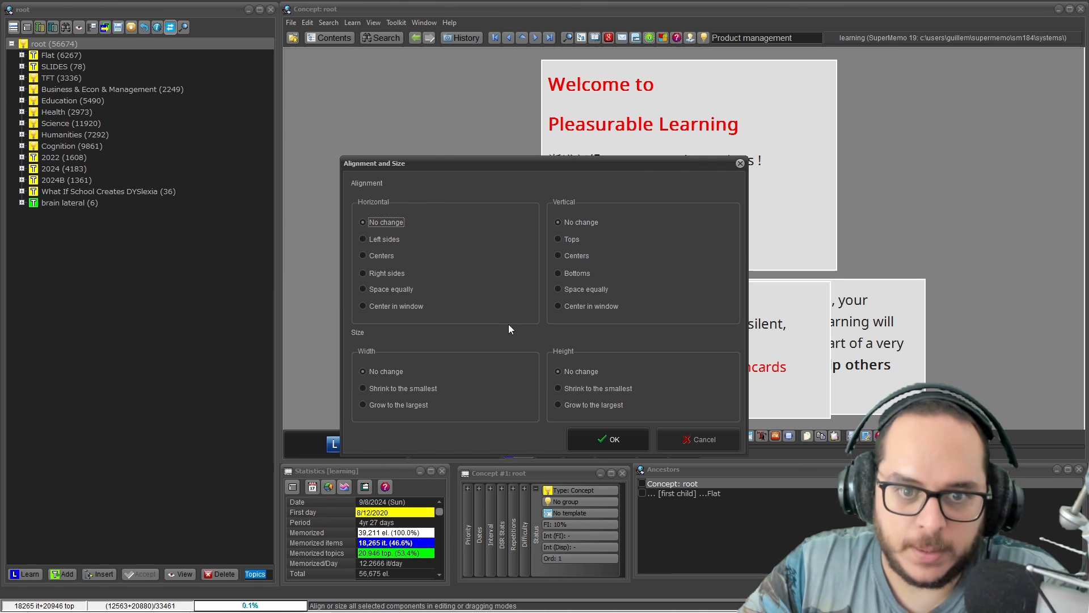
{"action": "left_click", "coordinate": [389, 289]}
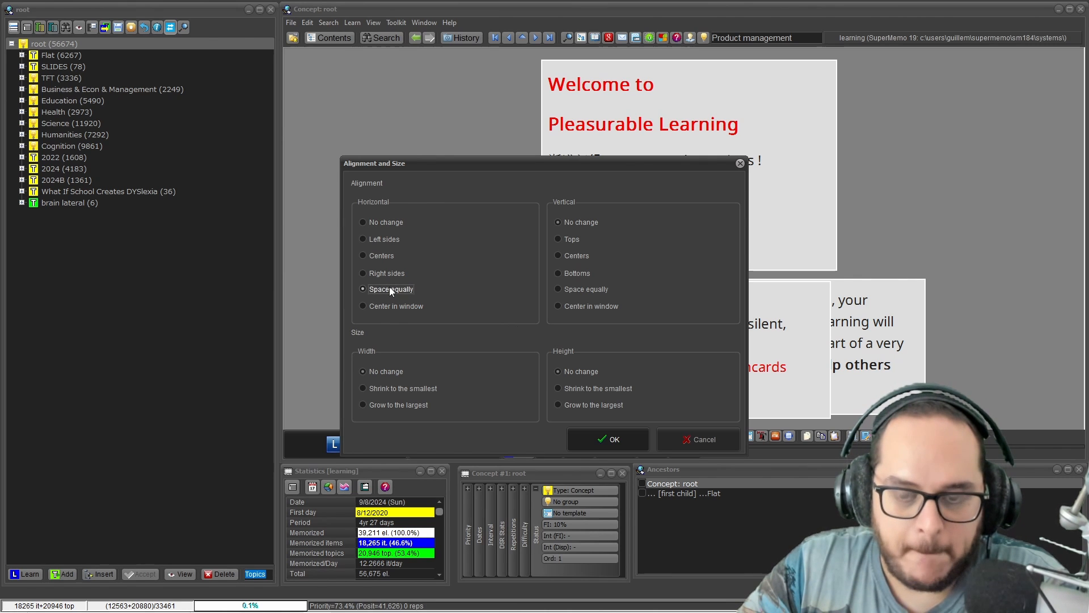
{"action": "left_click", "coordinate": [569, 291]}
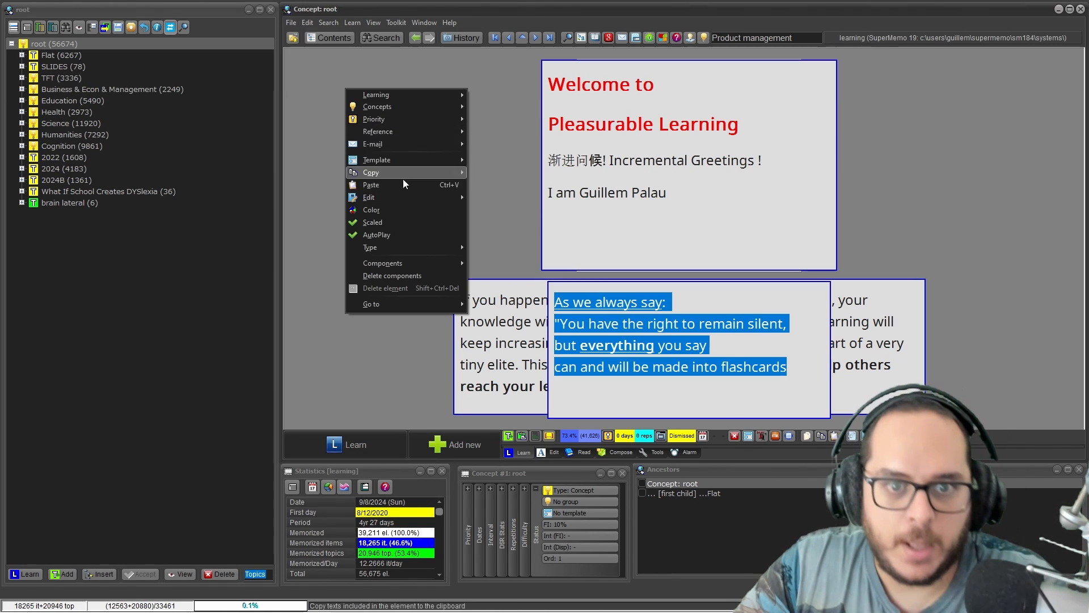
{"action": "mouse_move", "coordinate": [406, 264]}
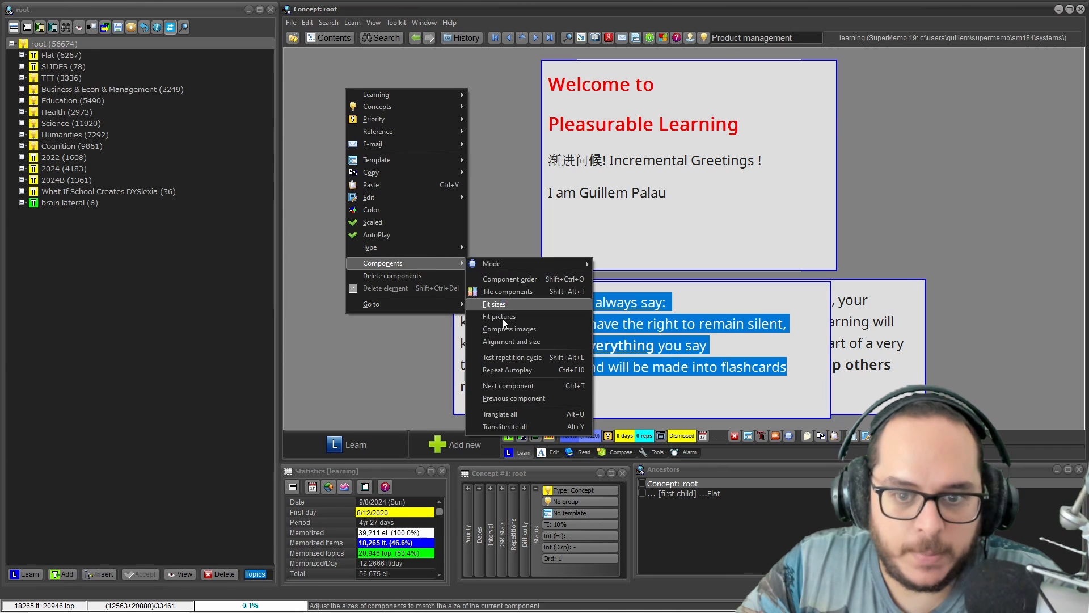
{"action": "left_click", "coordinate": [505, 336]}
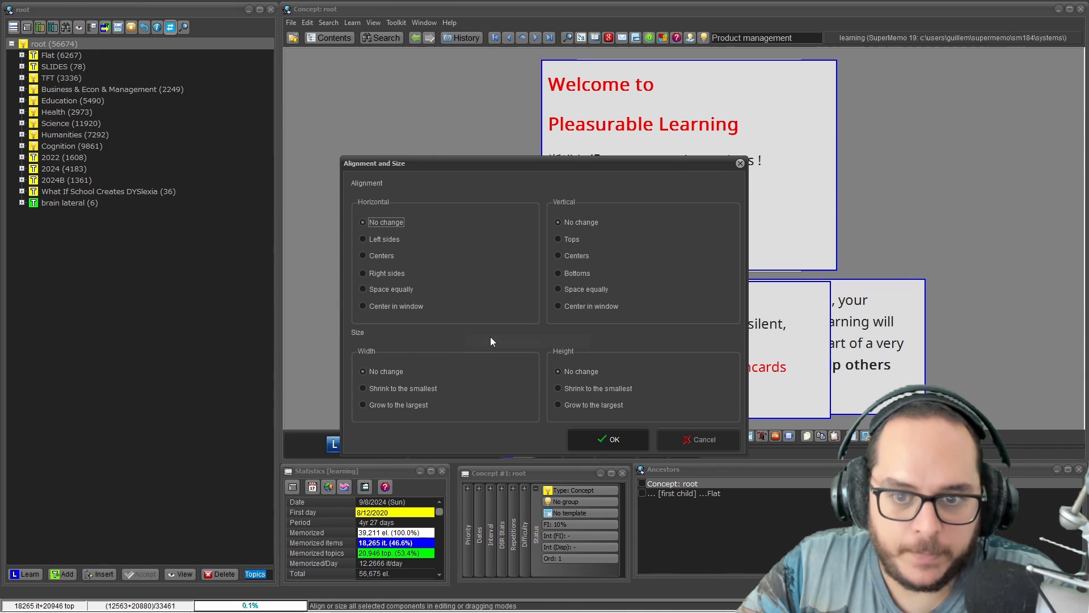
{"action": "left_click", "coordinate": [383, 288]}
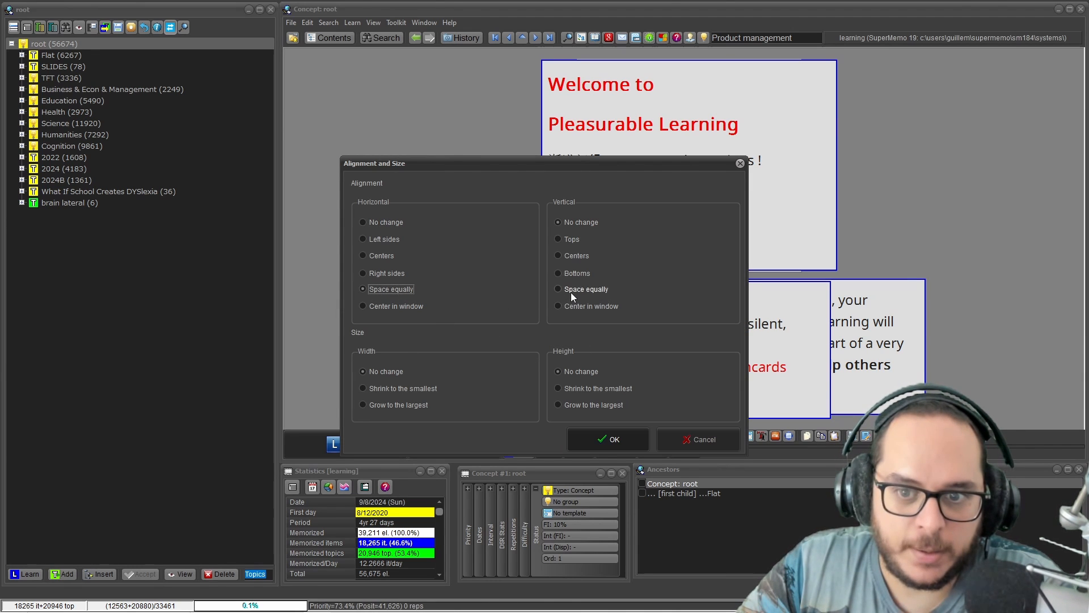
{"action": "left_click", "coordinate": [571, 291]}
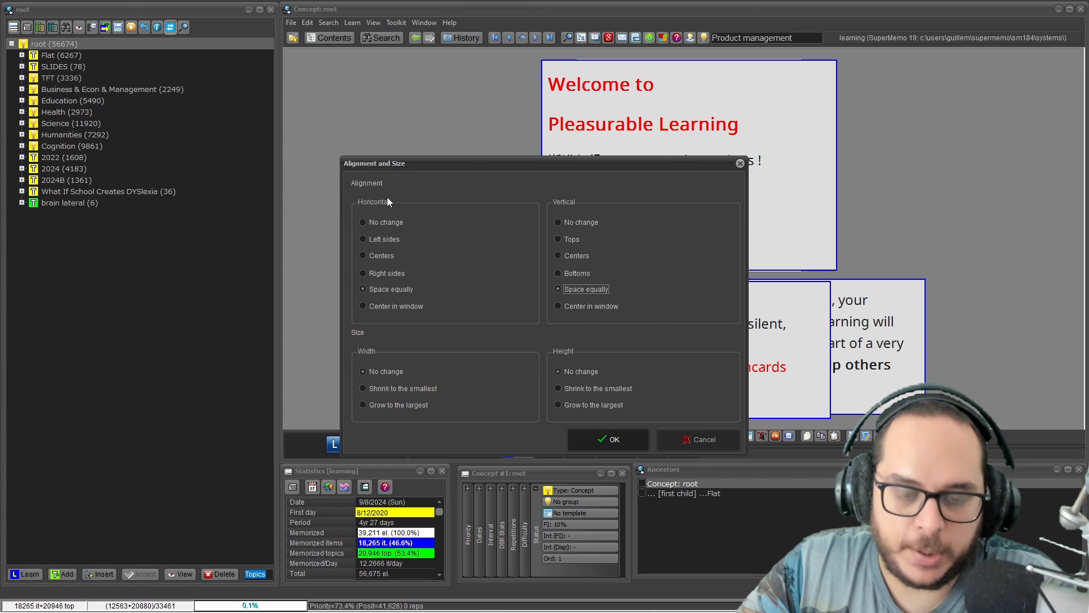
{"action": "key", "text": "Return"}
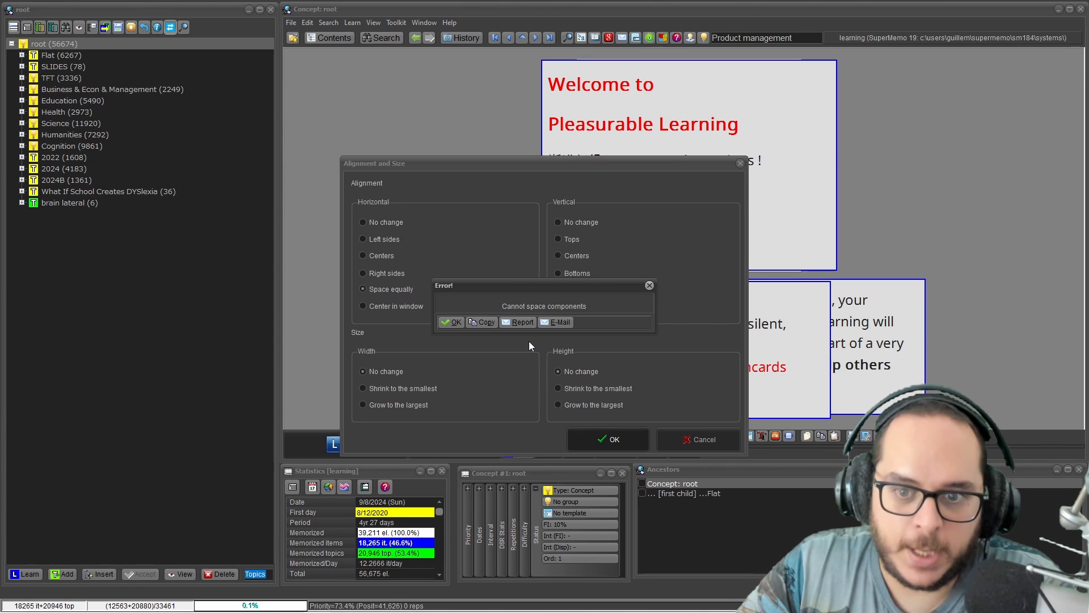
{"action": "left_click", "coordinate": [445, 322]}
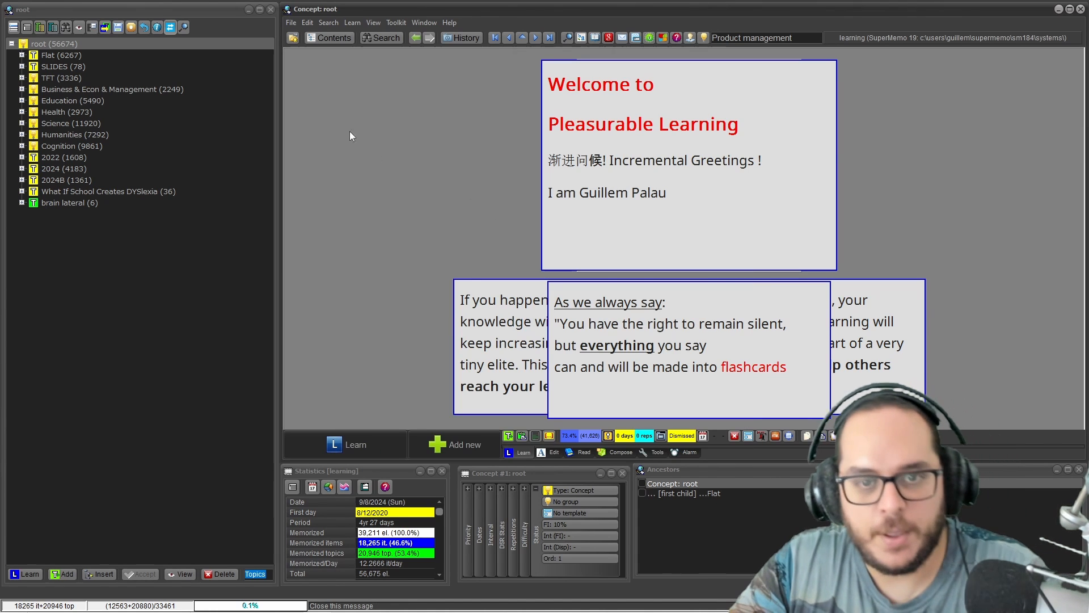
Apply Fit sizes to the root element's components.
{"action": "right_click", "coordinate": [333, 115]}
{"action": "mouse_move", "coordinate": [380, 186]}
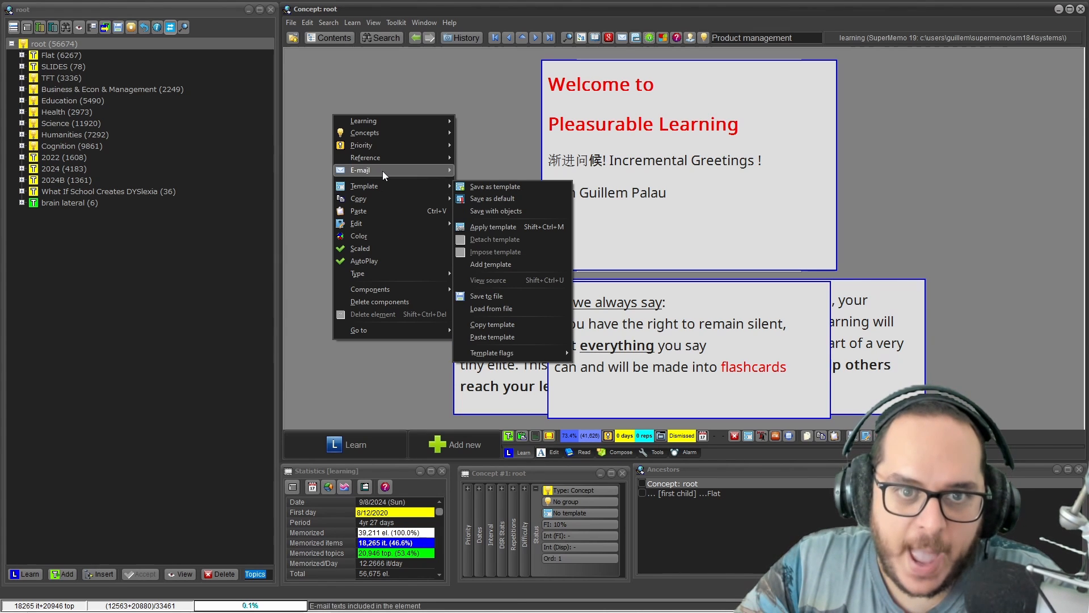
{"action": "mouse_move", "coordinate": [395, 290]}
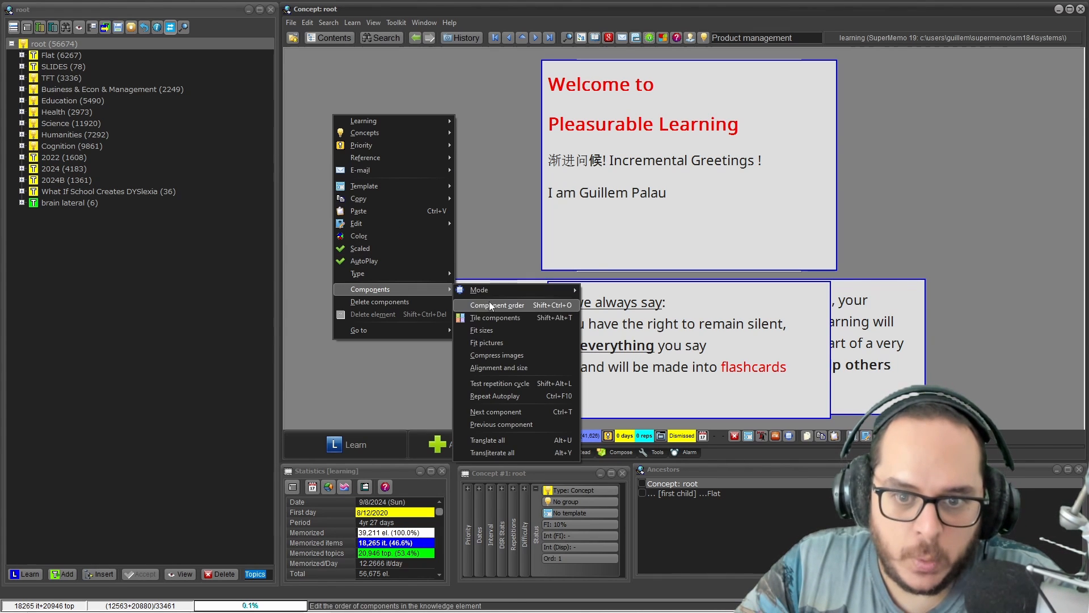
{"action": "left_click", "coordinate": [504, 329]}
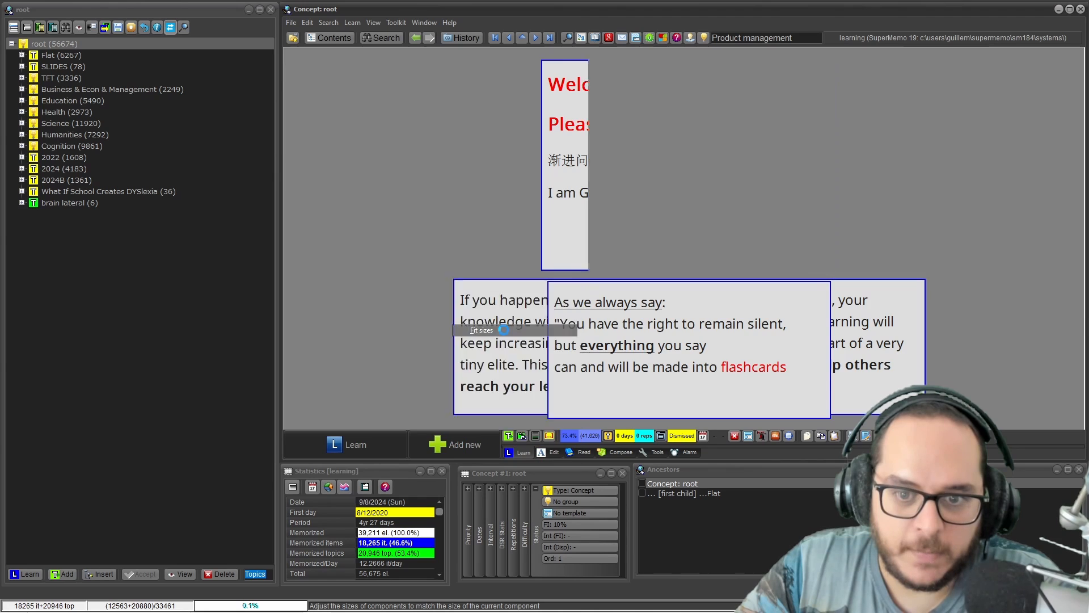
Tile all four components of the root element in an arrangement of 2 rows and 2 columns.
{"action": "right_click", "coordinate": [435, 50]}
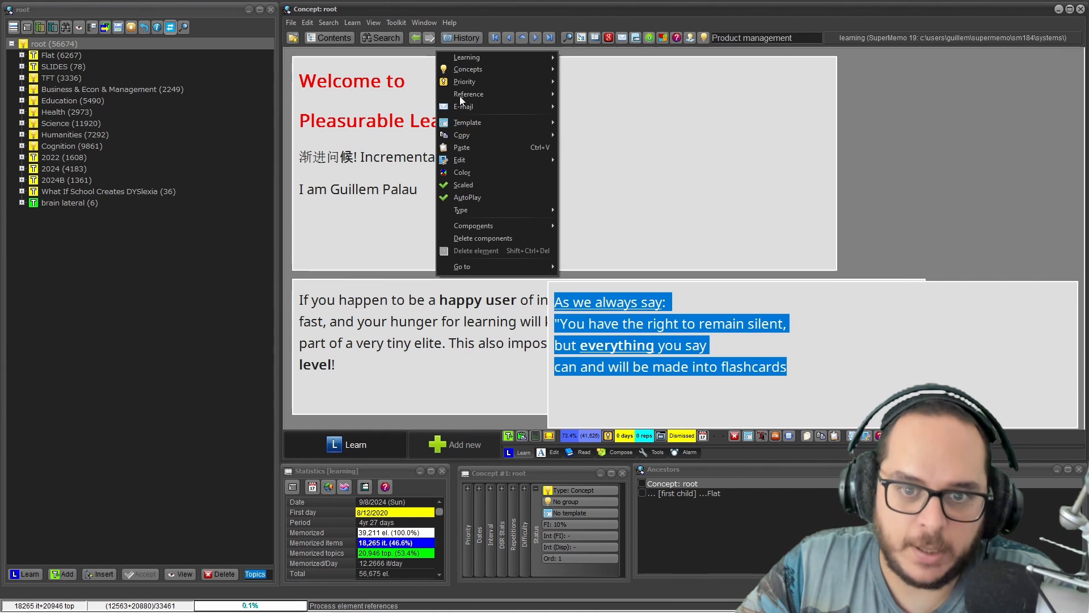
{"action": "mouse_move", "coordinate": [522, 226]}
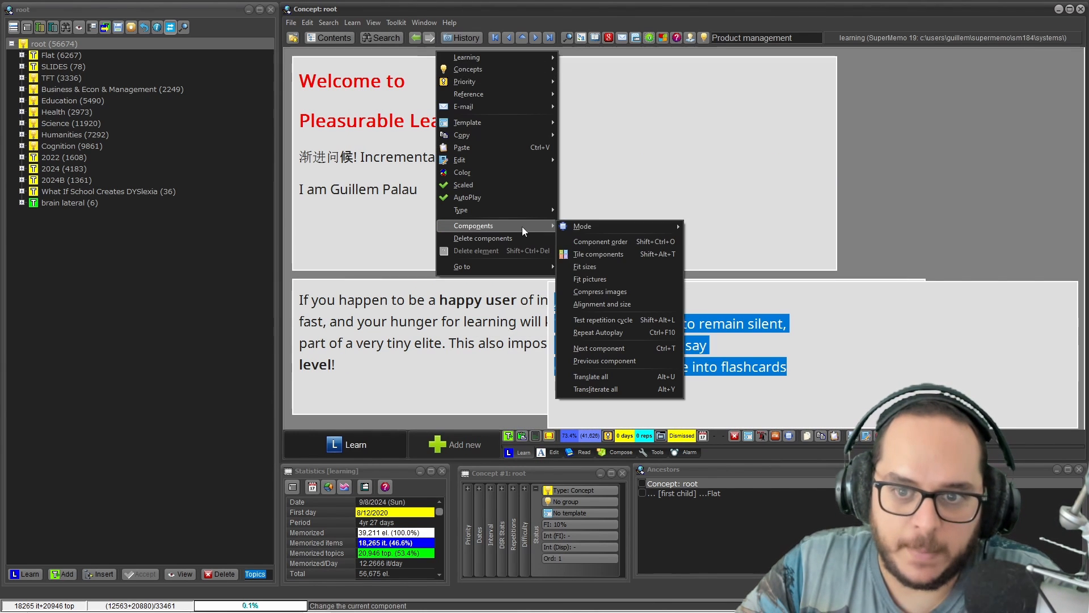
{"action": "left_click", "coordinate": [605, 256]}
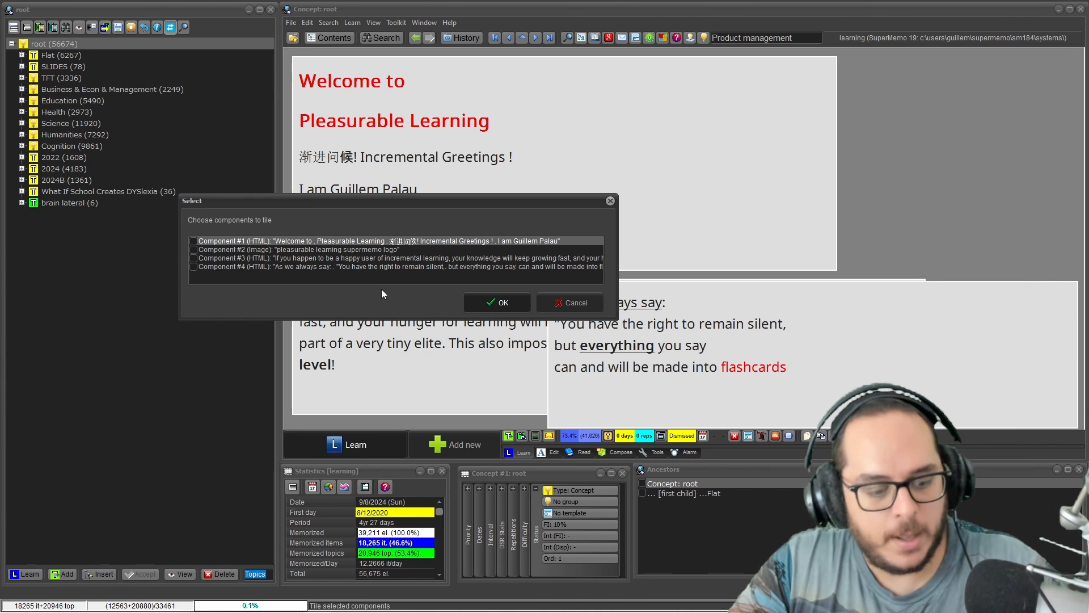
{"action": "key", "text": "ctrl+a"}
{"action": "left_click", "coordinate": [509, 312]}
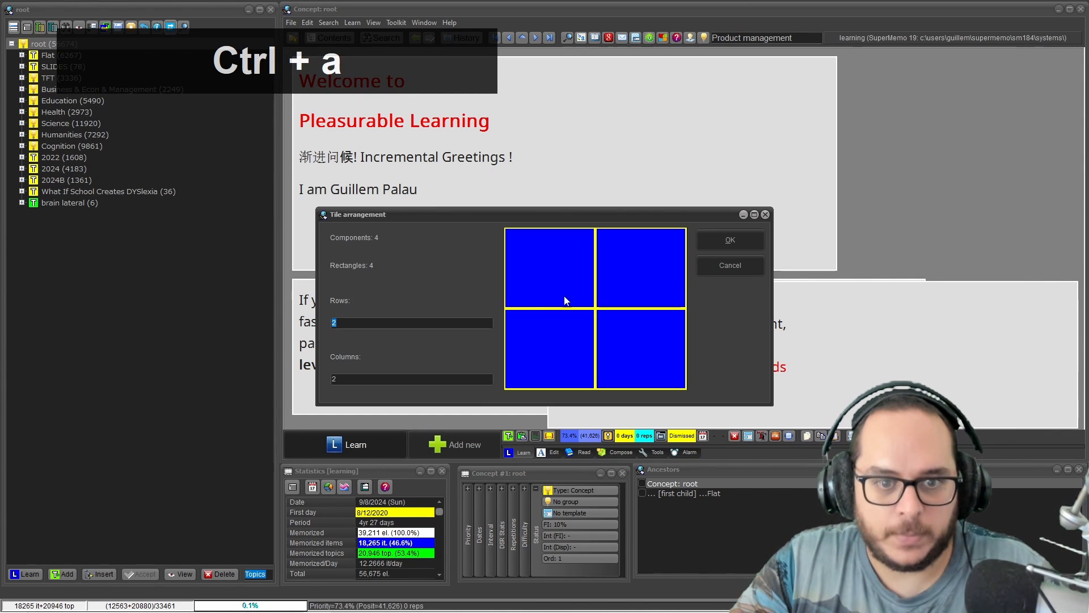
{"action": "left_click", "coordinate": [741, 243]}
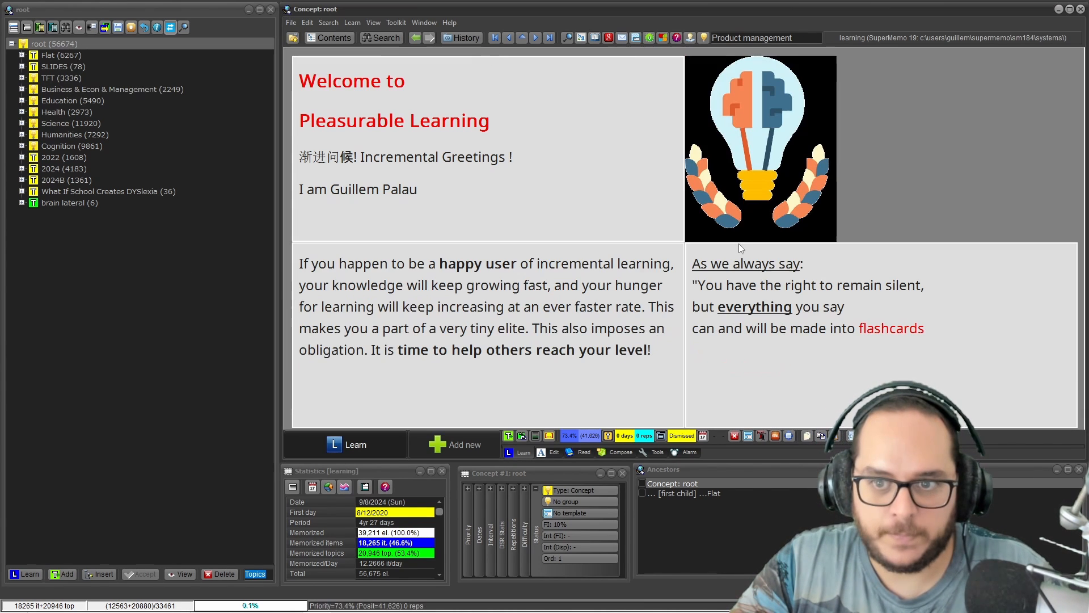
Try to match the widths of the tiled components using Alignment and Size with Width set to Shrink to the smallest.
{"action": "right_click", "coordinate": [582, 50]}
{"action": "mouse_move", "coordinate": [649, 226]}
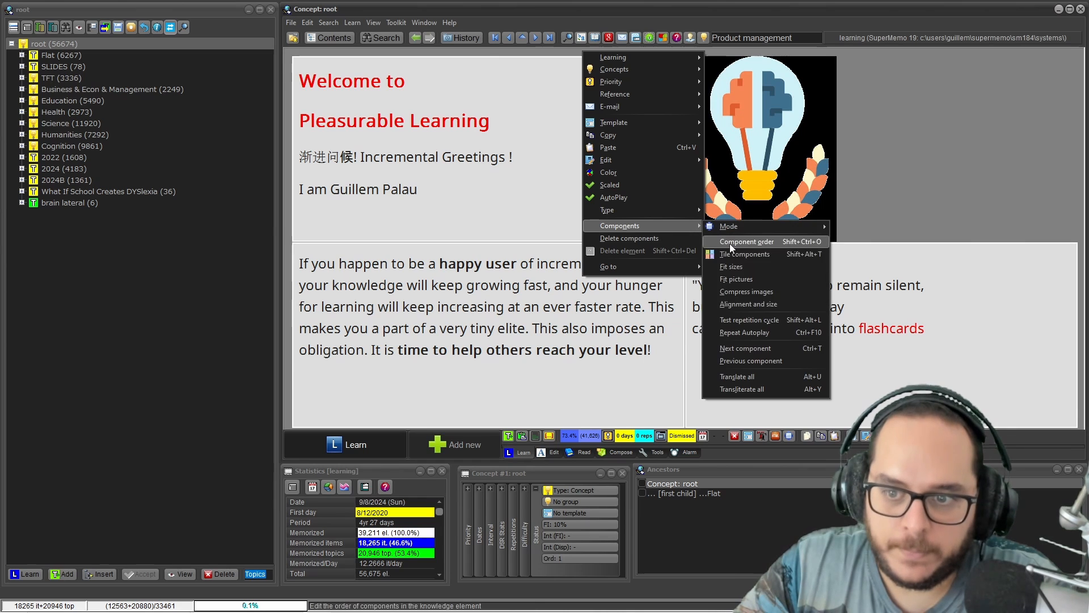
{"action": "left_click", "coordinate": [746, 305]}
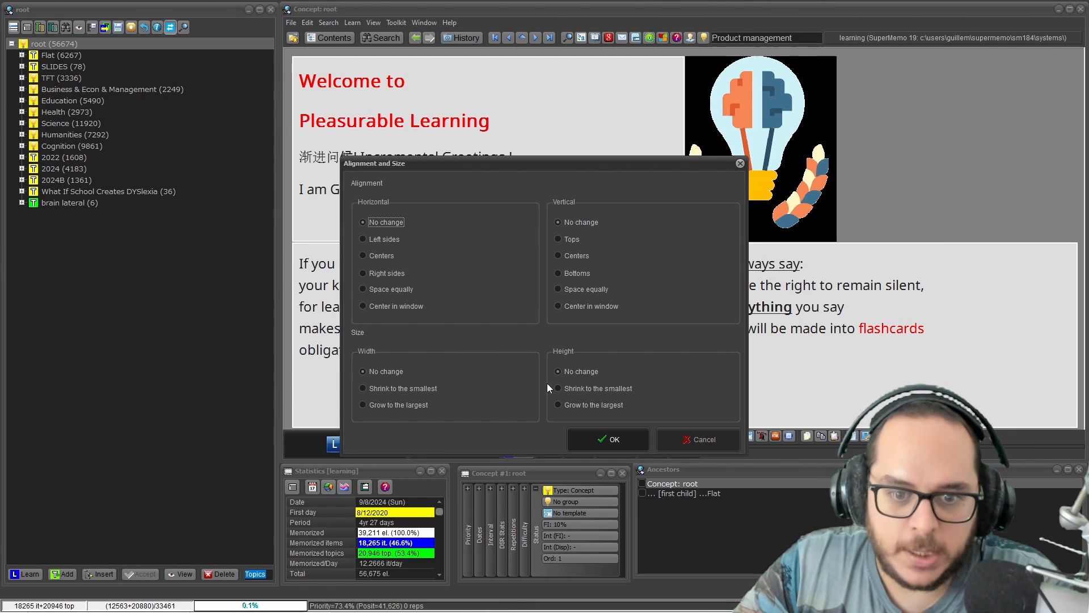
{"action": "left_click", "coordinate": [410, 390]}
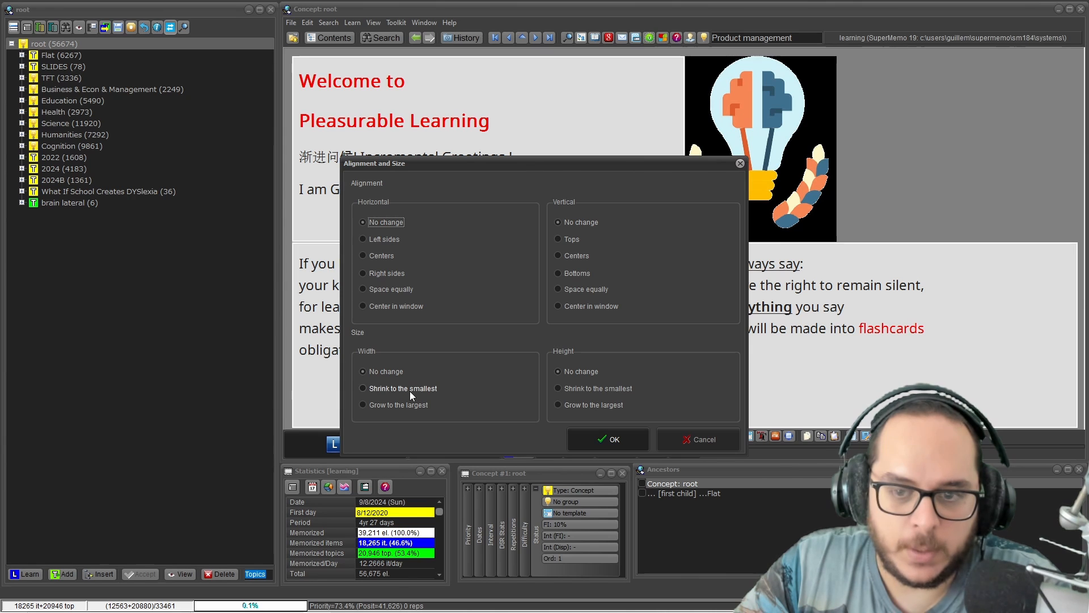
{"action": "left_click_drag", "start_coordinate": [526, 164], "coordinate": [293, 162]}
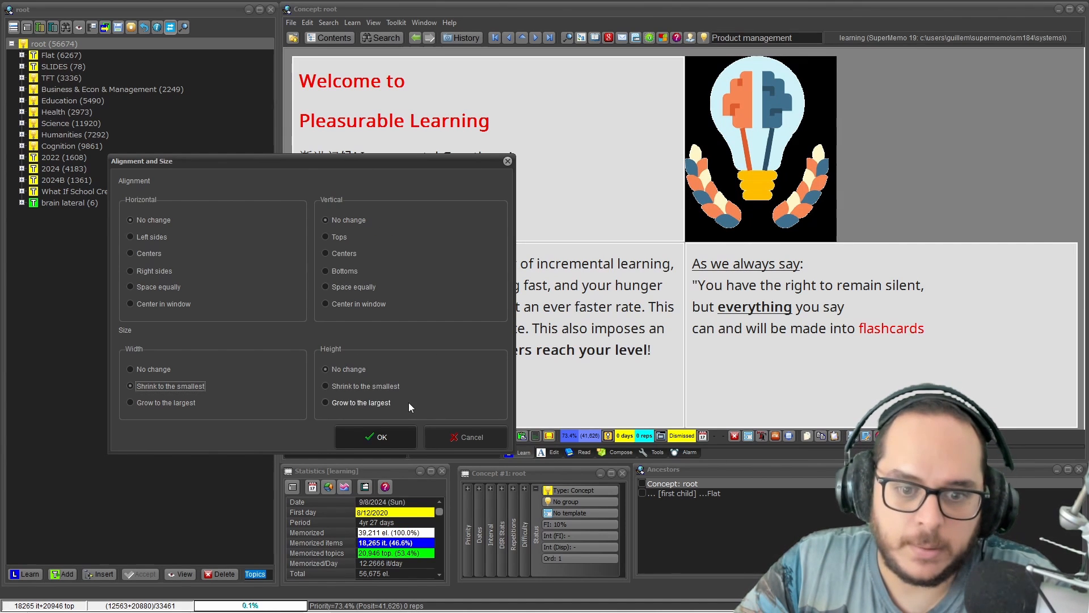
{"action": "left_click", "coordinate": [377, 437]}
In dragging mode, narrow the "Welcome to Pleasurable Learning" text component from its right edge to about three fifths of its tile's width.
{"action": "left_click", "coordinate": [752, 158]}
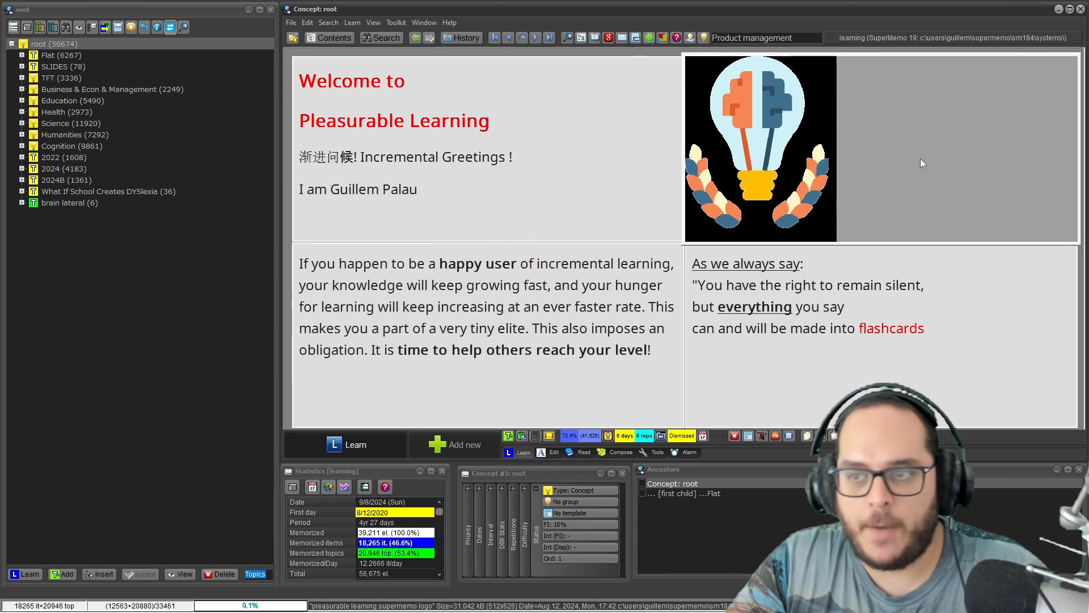
{"action": "left_click", "coordinate": [996, 292]}
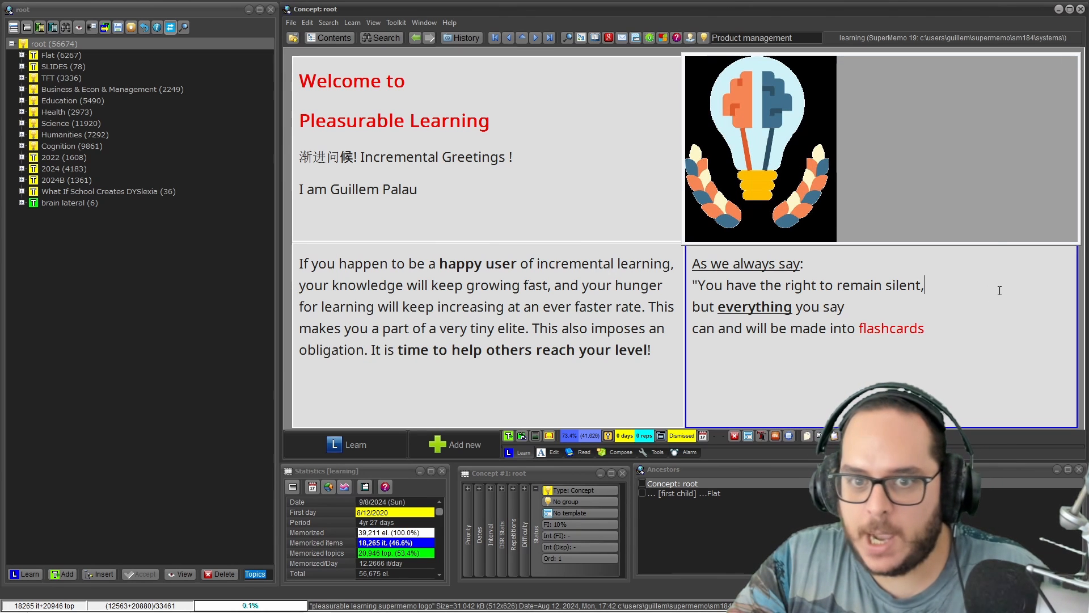
{"action": "left_click", "coordinate": [592, 128]}
{"action": "key", "text": "ctrl+e"}
{"action": "left_click_drag", "start_coordinate": [683, 108], "coordinate": [532, 108]}
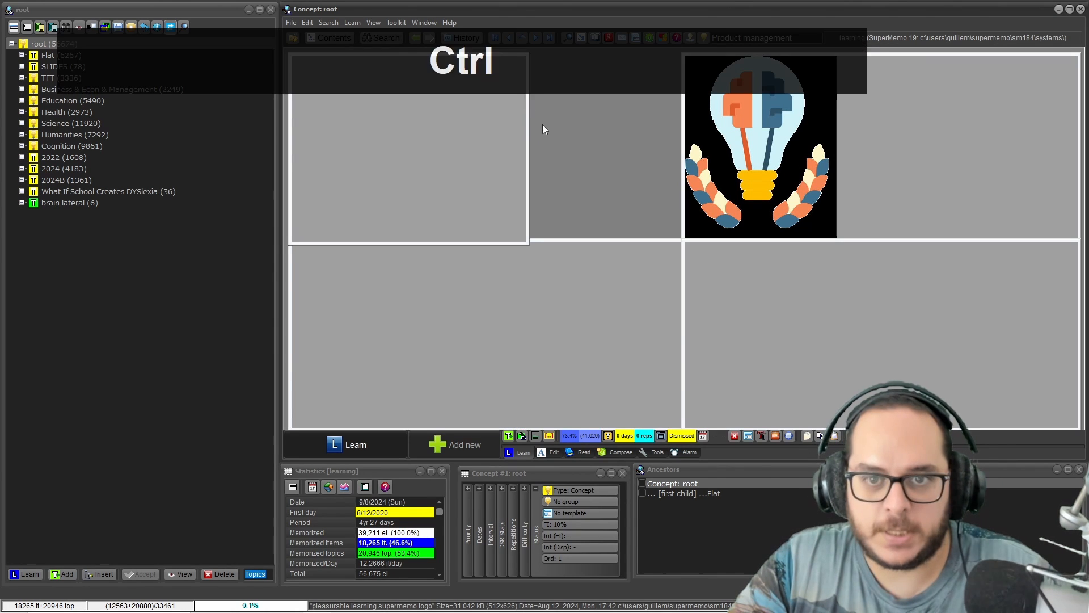
{"action": "key", "text": "ctrl+e"}
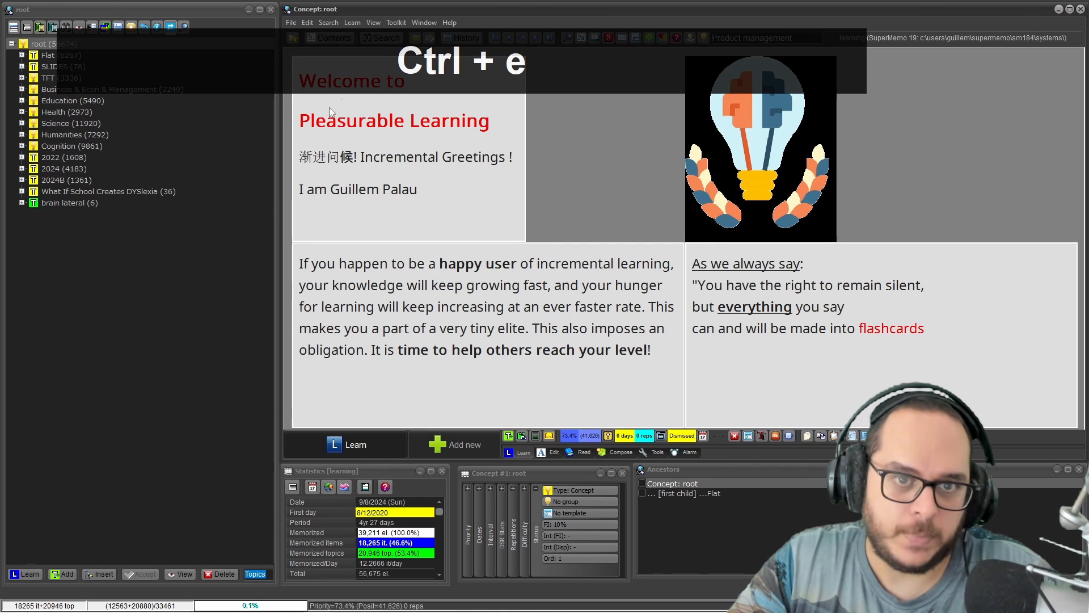
In dragging mode, match the widths of all components using Alignment and Size with Width set to Shrink to the smallest.
{"action": "key", "text": "ctrl+e"}
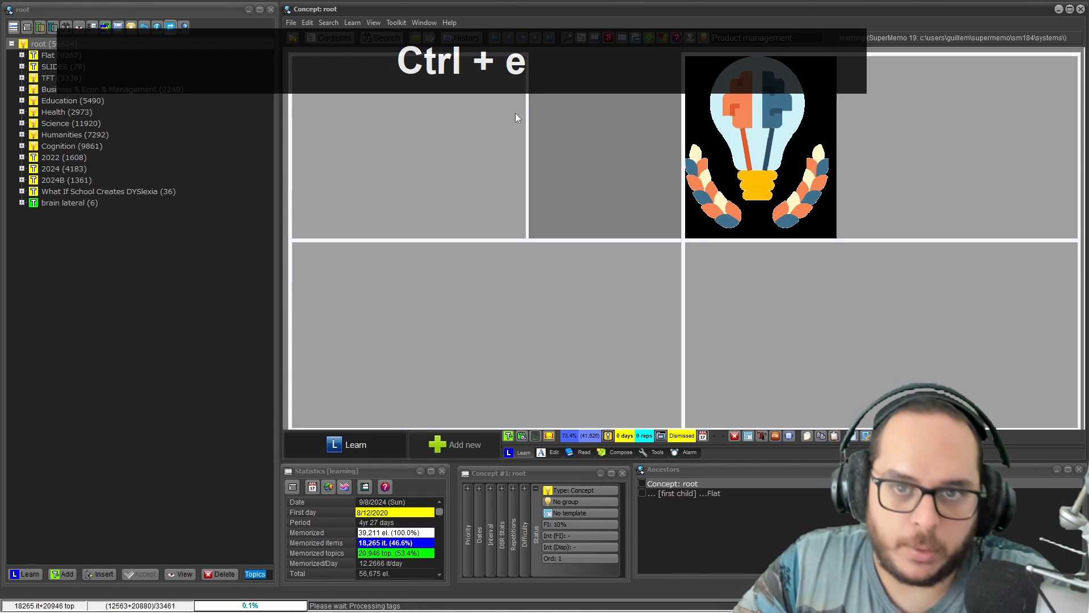
{"action": "right_click", "coordinate": [577, 73]}
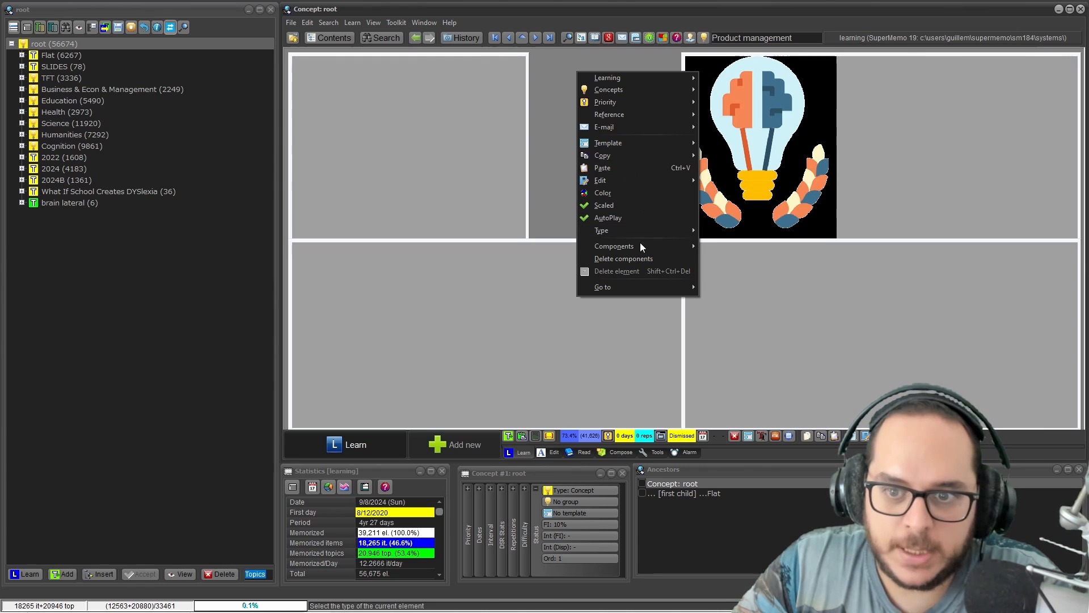
{"action": "mouse_move", "coordinate": [641, 244]}
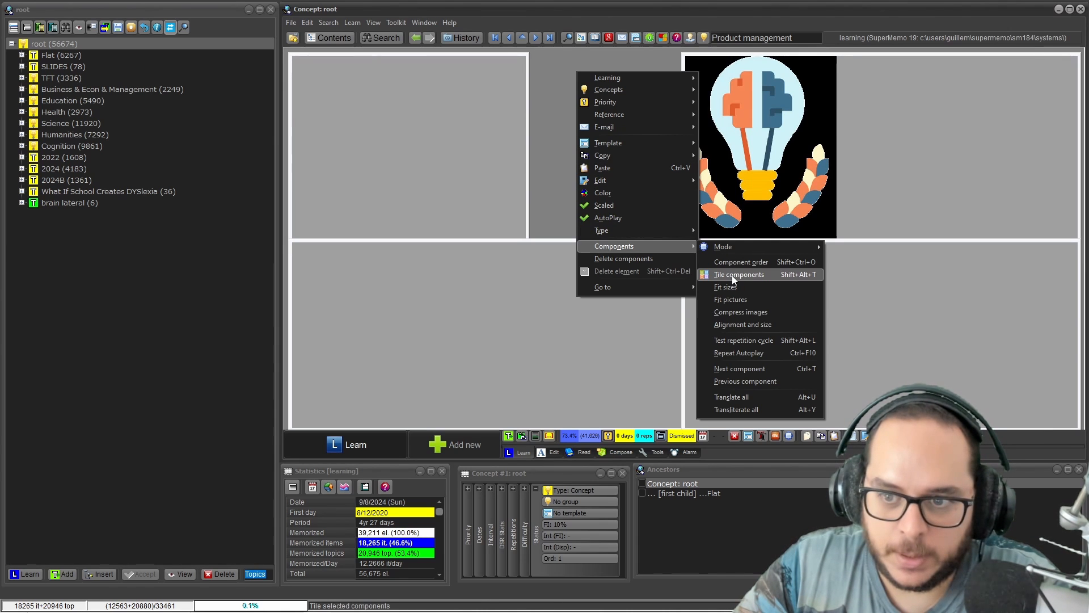
{"action": "left_click", "coordinate": [732, 328]}
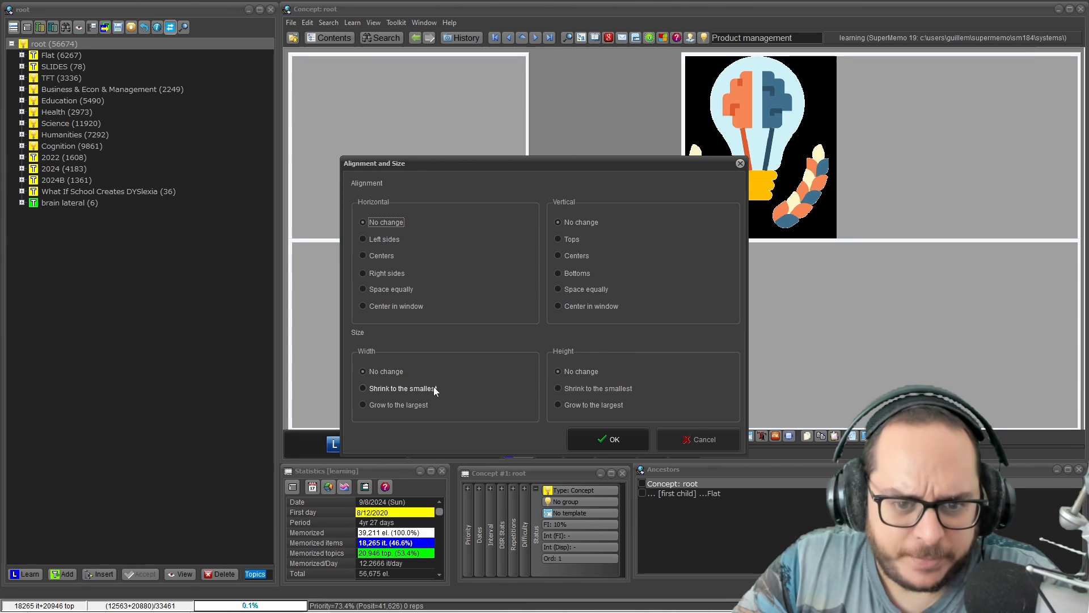
{"action": "left_click", "coordinate": [427, 390]}
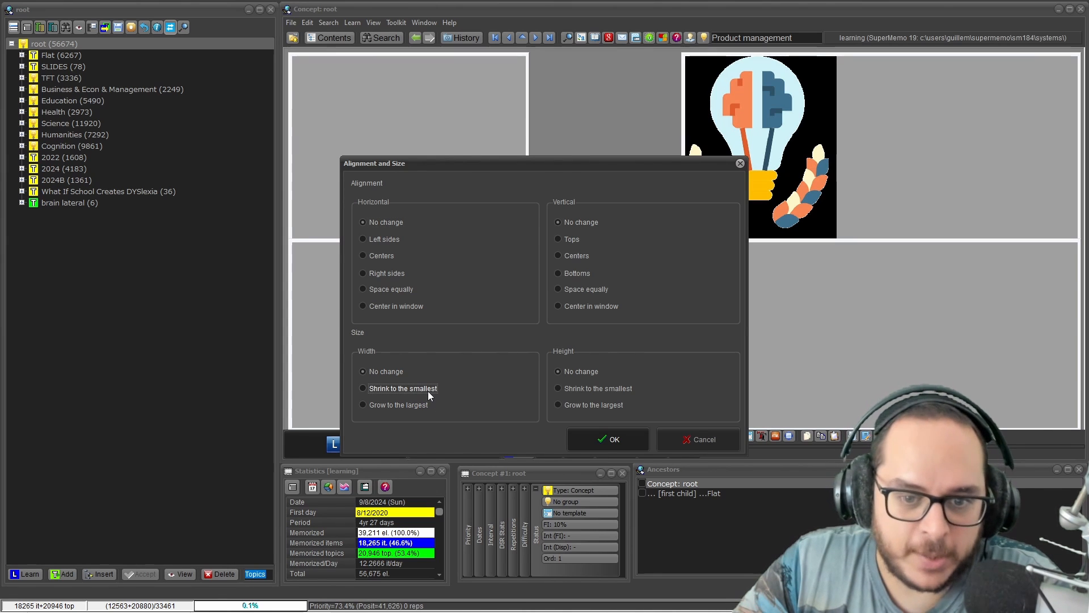
{"action": "left_click", "coordinate": [629, 444]}
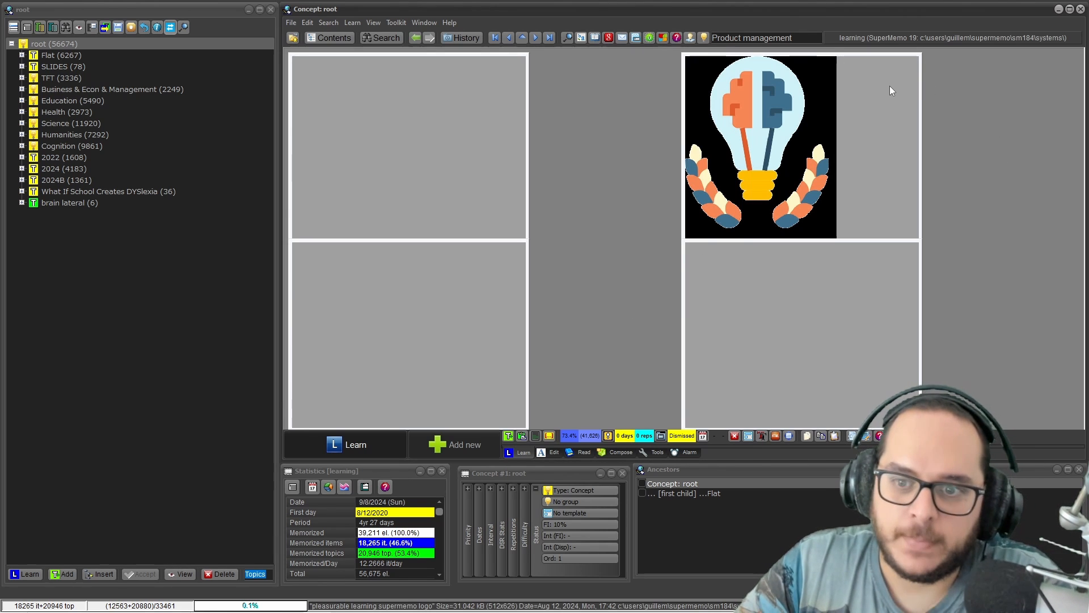
Widen the "Welcome to Pleasurable Learning" component almost to the picture component, and apply Alignment and Size with Width set to Grow to the largest.
{"action": "key", "text": "ctrl+e"}
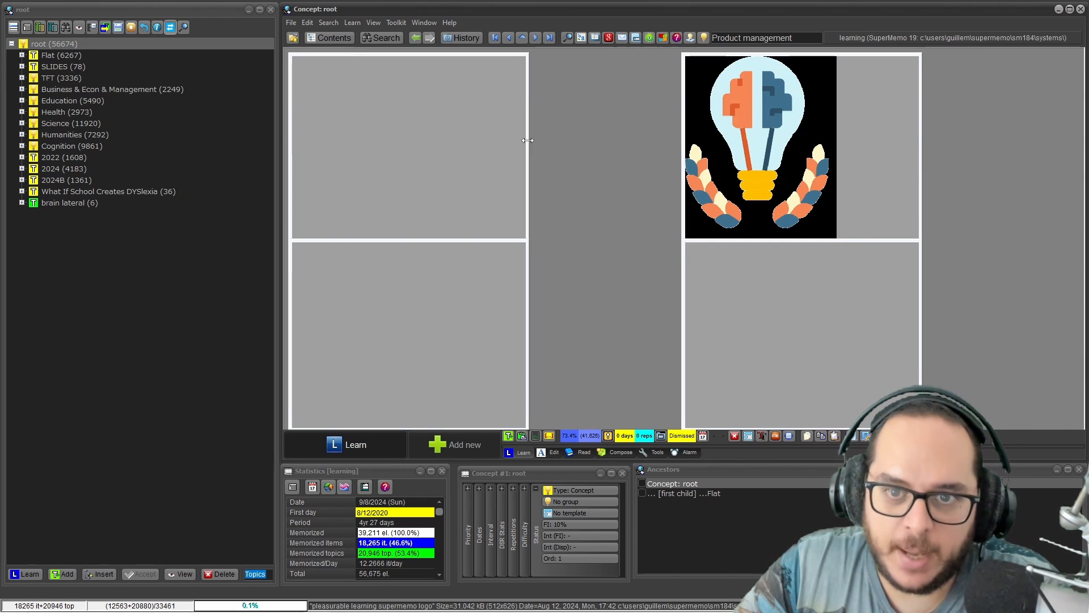
{"action": "left_click_drag", "start_coordinate": [528, 140], "coordinate": [675, 140]}
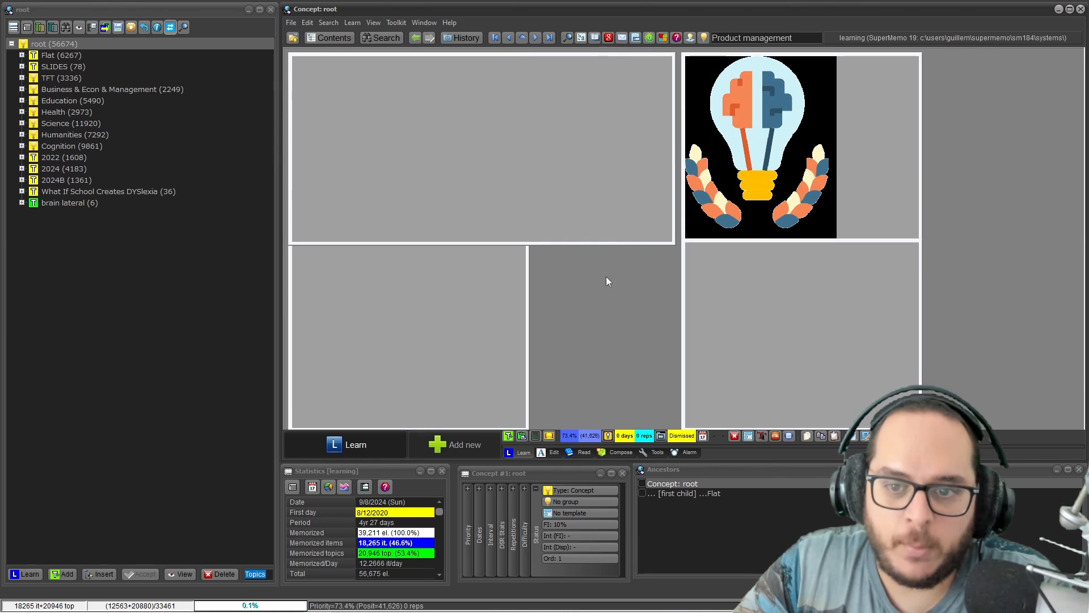
{"action": "right_click", "coordinate": [570, 267]}
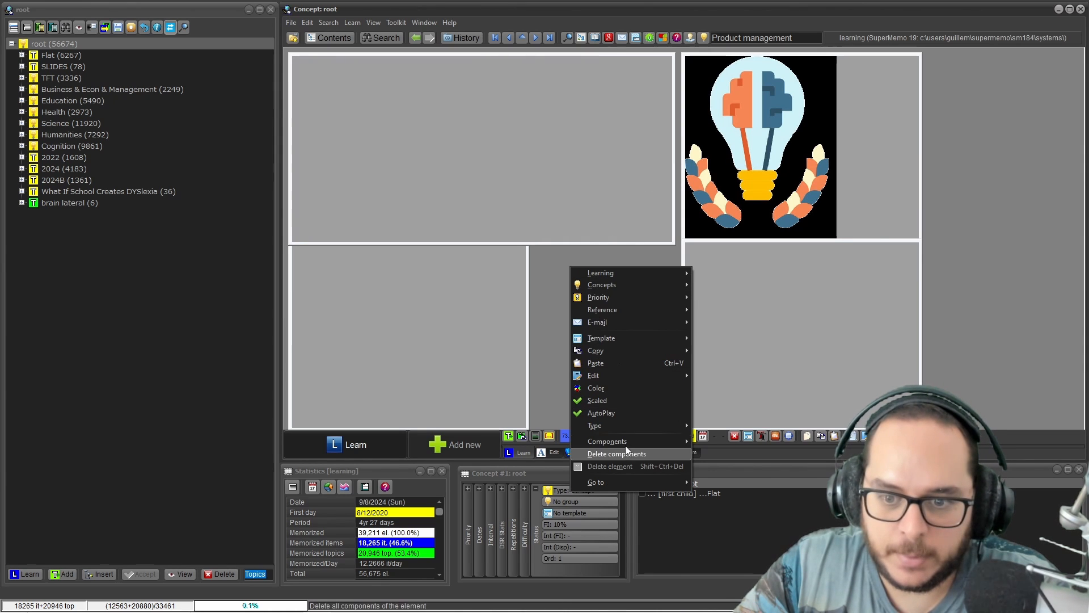
{"action": "mouse_move", "coordinate": [628, 442]}
{"action": "left_click", "coordinate": [722, 356]}
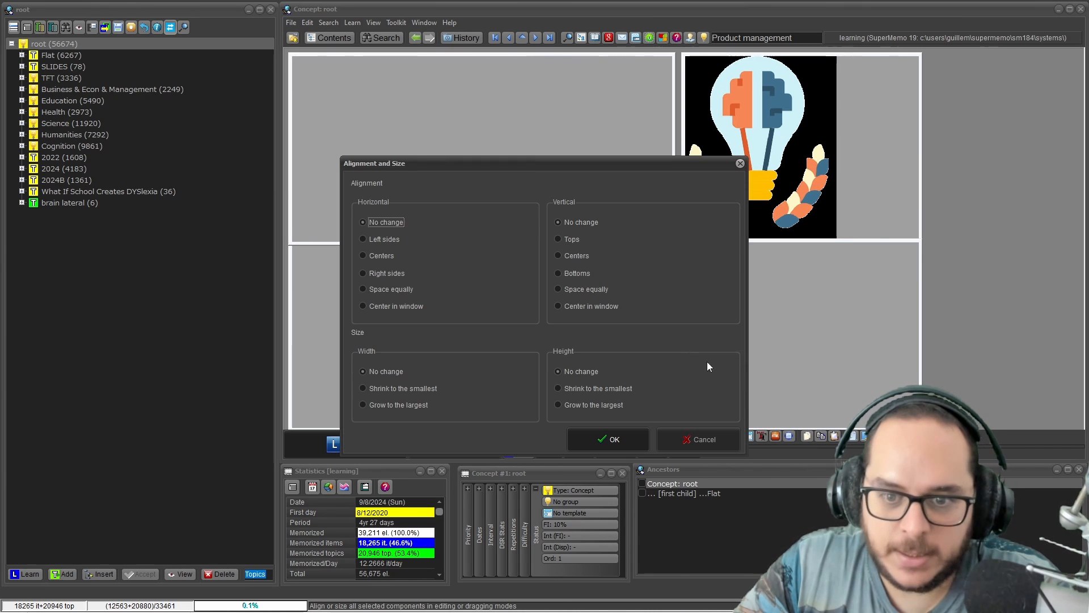
{"action": "left_click", "coordinate": [392, 406]}
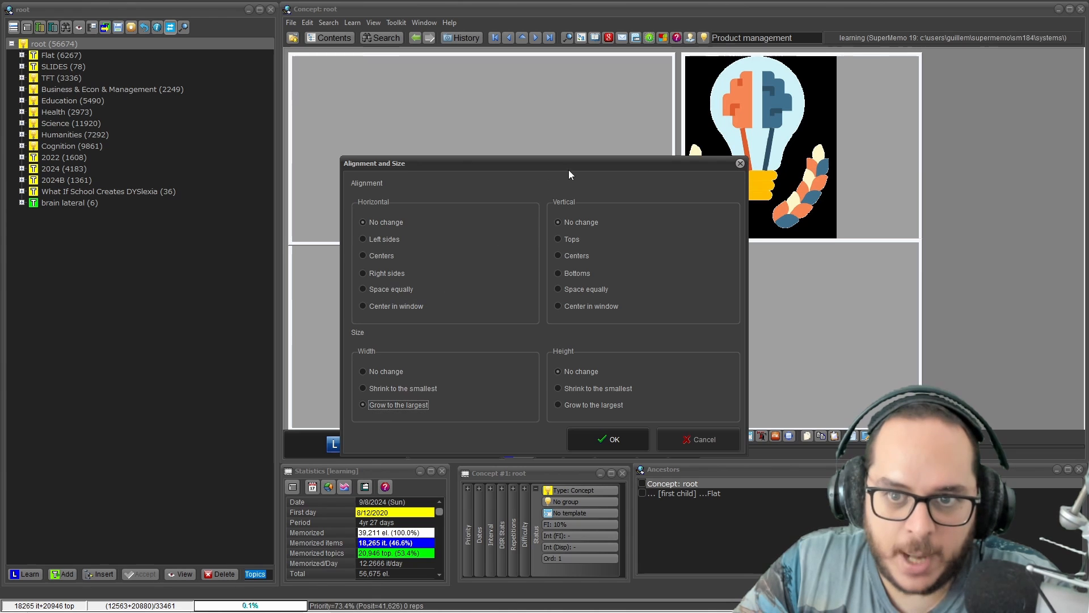
{"action": "left_click_drag", "start_coordinate": [571, 166], "coordinate": [291, 328]}
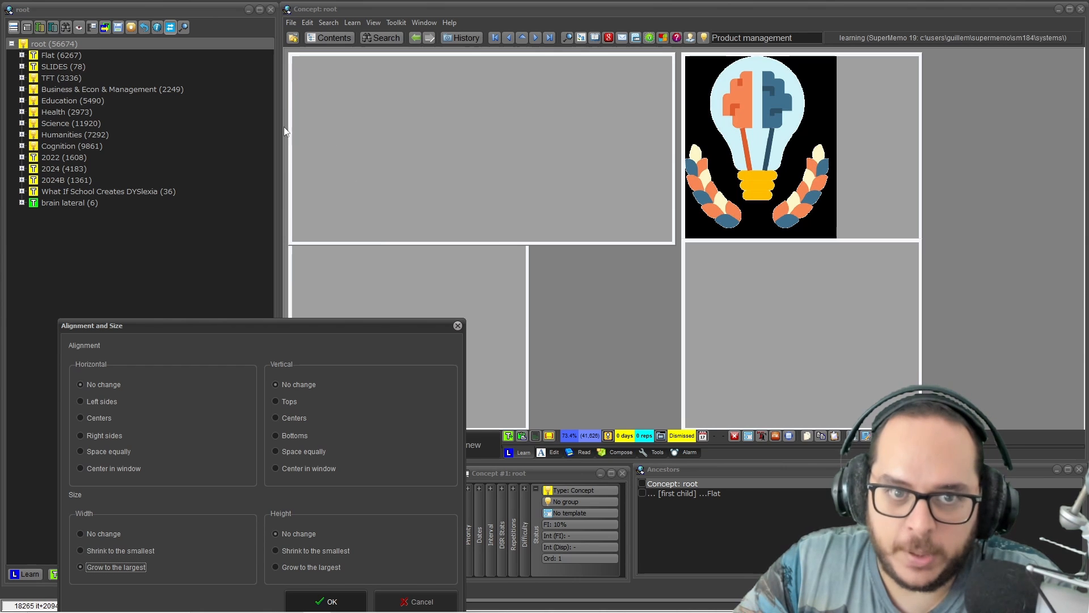
{"action": "left_click_drag", "start_coordinate": [331, 325], "coordinate": [334, 173]}
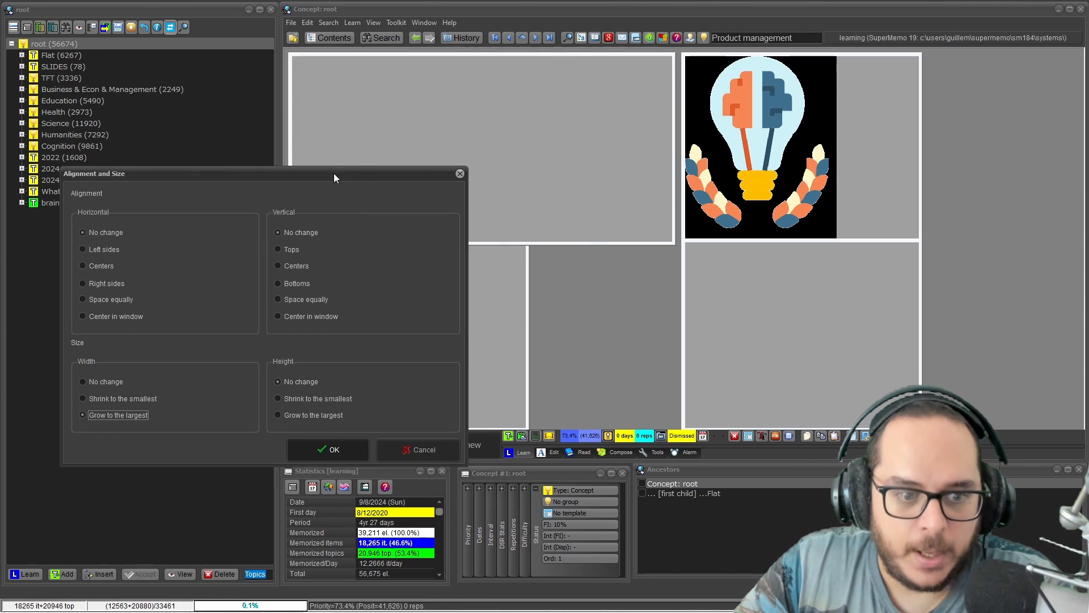
{"action": "left_click", "coordinate": [332, 447]}
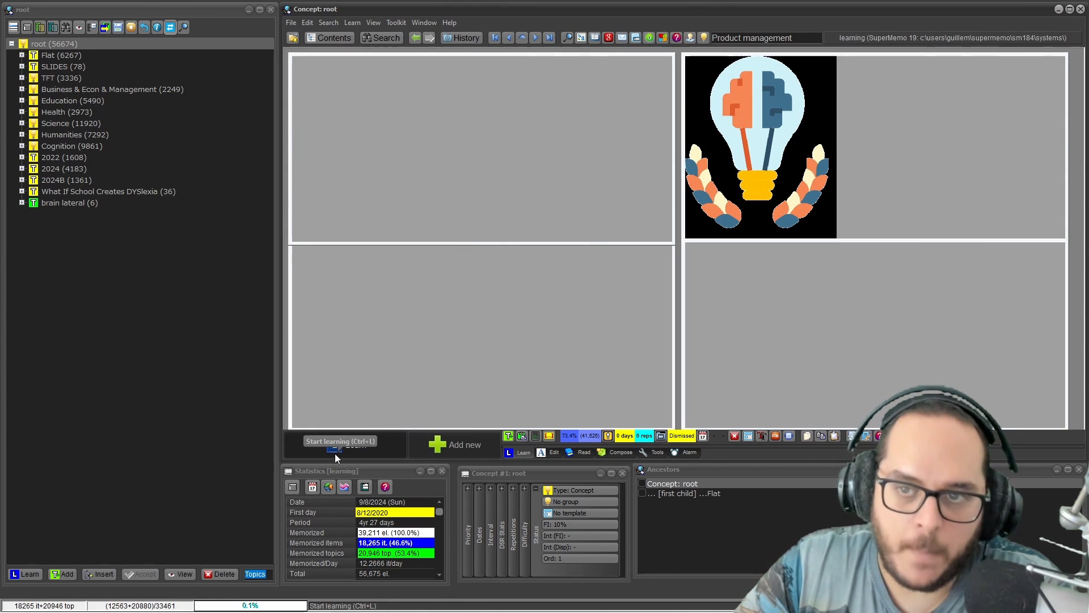
{"action": "key", "text": "ctrl+e"}
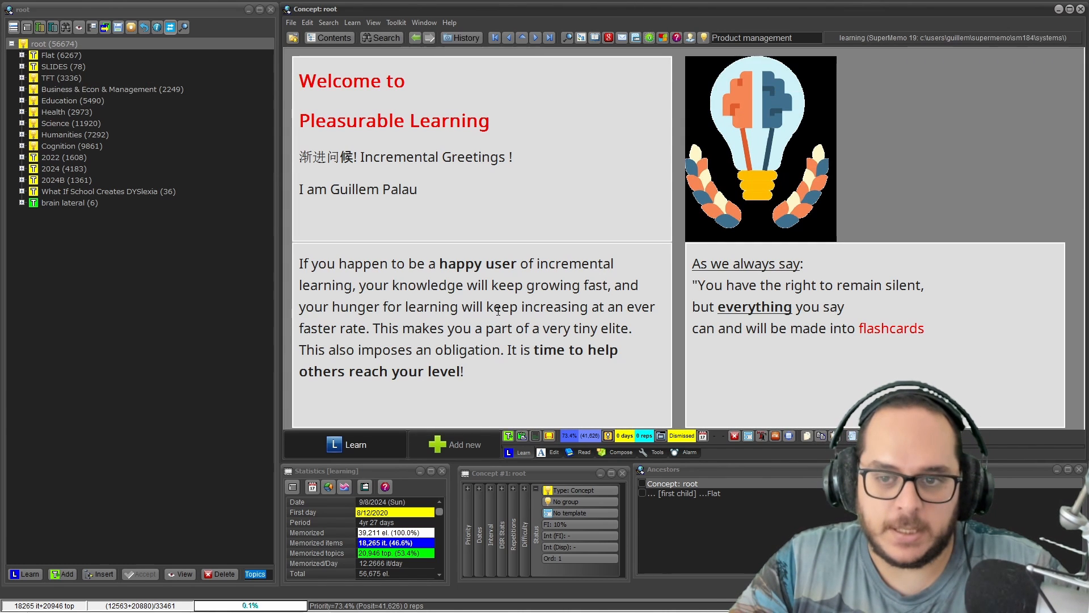
In dragging mode, shorten the "If you happen to be a happy user" text component from its upper edge to about two fifths of its height.
{"action": "key", "text": "ctrl+e"}
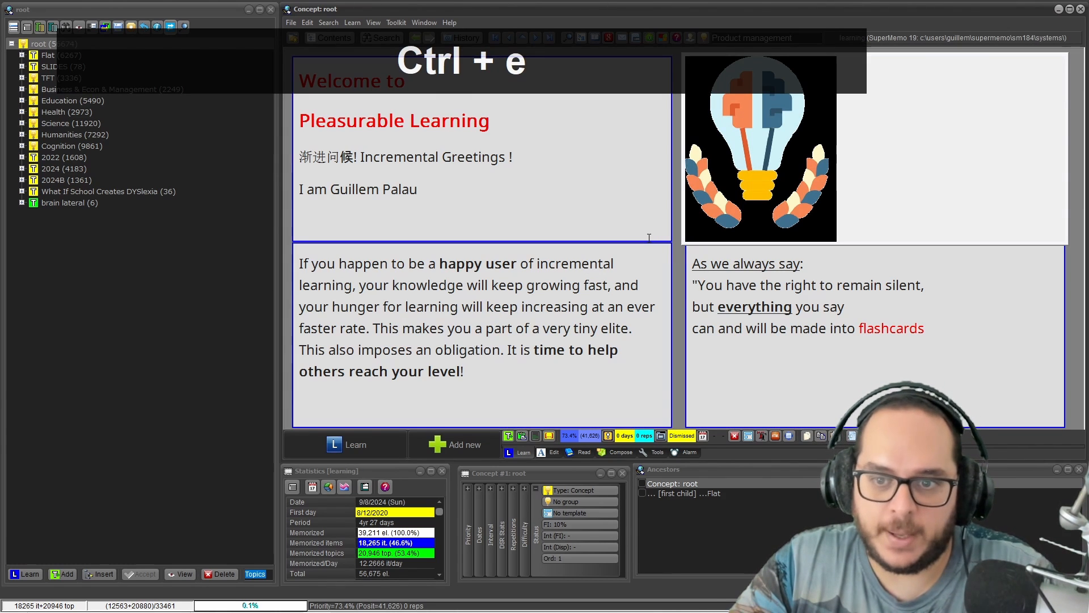
{"action": "key", "text": "ctrl+e"}
{"action": "left_click_drag", "start_coordinate": [642, 243], "coordinate": [625, 354]}
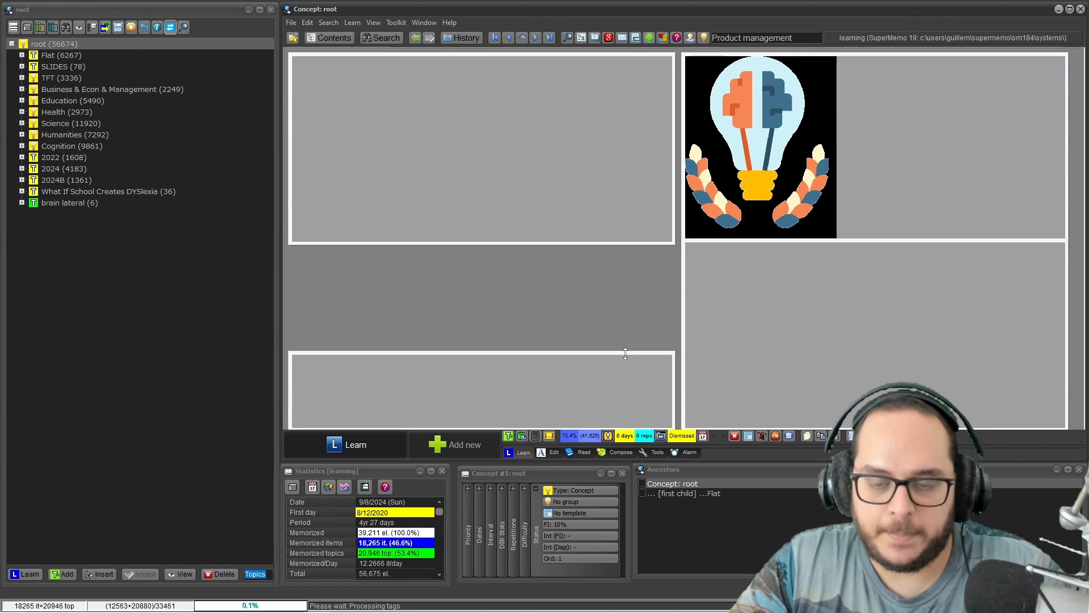
{"action": "key", "text": "ctrl+e"}
Try to apply Alignment and Size to the components outside editing or dragging mode.
{"action": "right_click", "coordinate": [496, 277]}
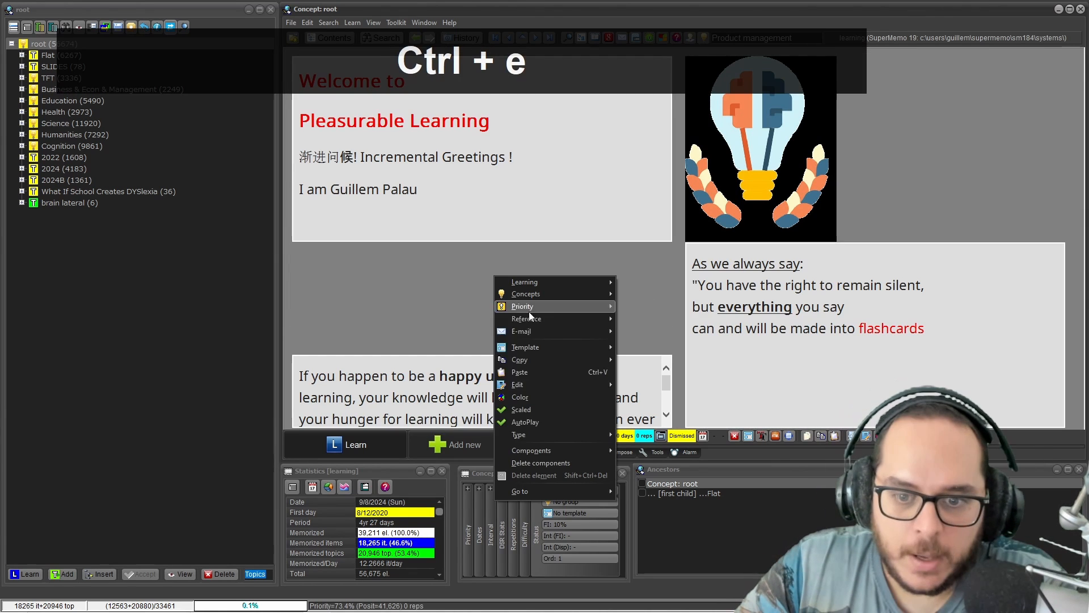
{"action": "mouse_move", "coordinate": [604, 448]}
{"action": "left_click", "coordinate": [652, 412]}
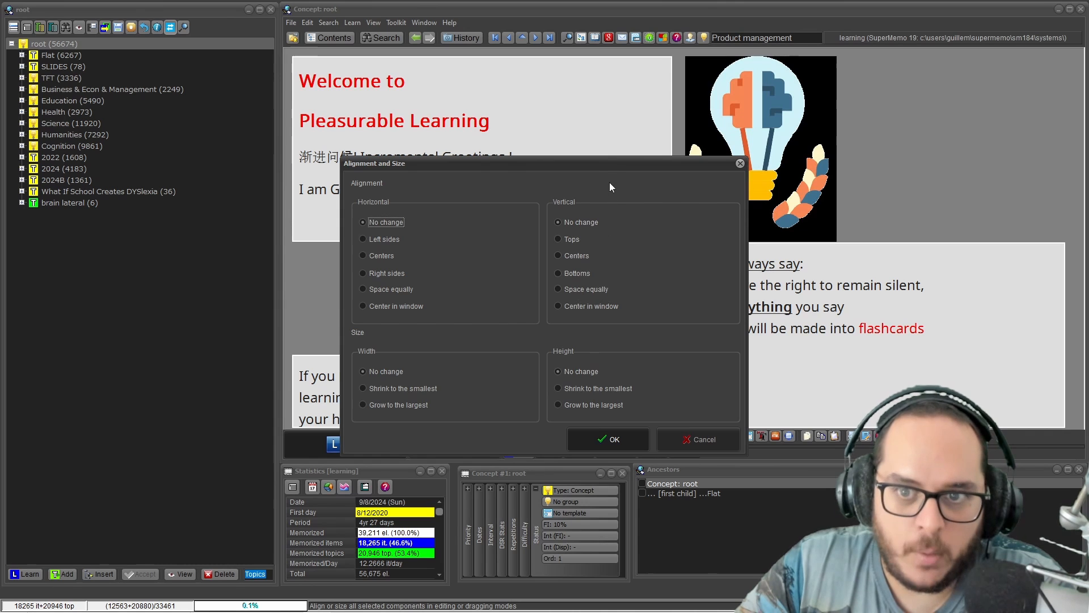
{"action": "left_click_drag", "start_coordinate": [608, 165], "coordinate": [295, 63]}
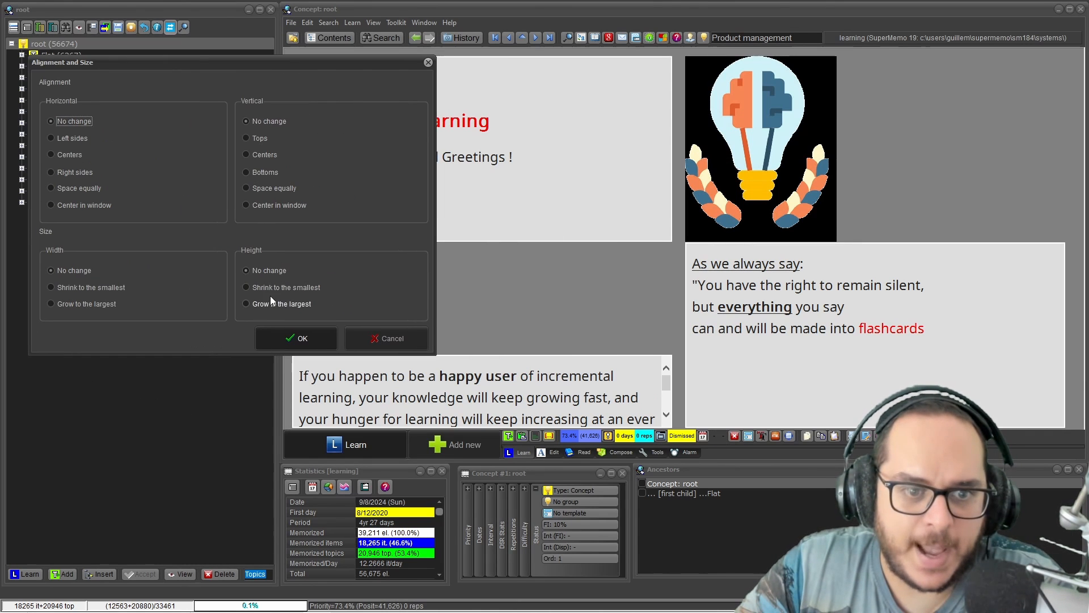
{"action": "left_click", "coordinate": [281, 343]}
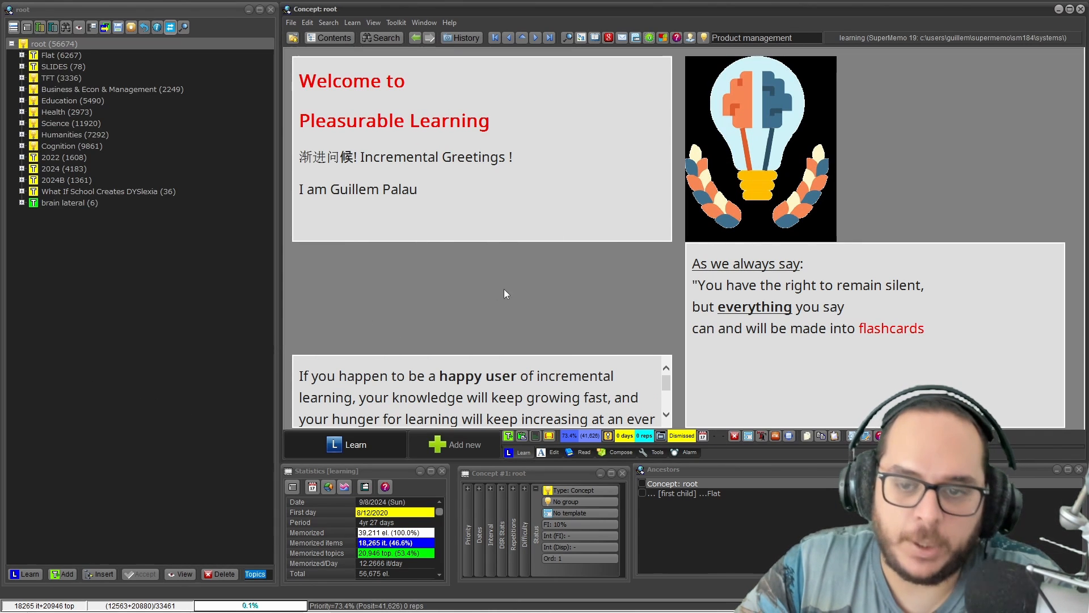
In dragging mode, set all component heights to Shrink to the smallest, and move the "As we always say" component down level with the lower-left one.
{"action": "key", "text": "ctrl"}
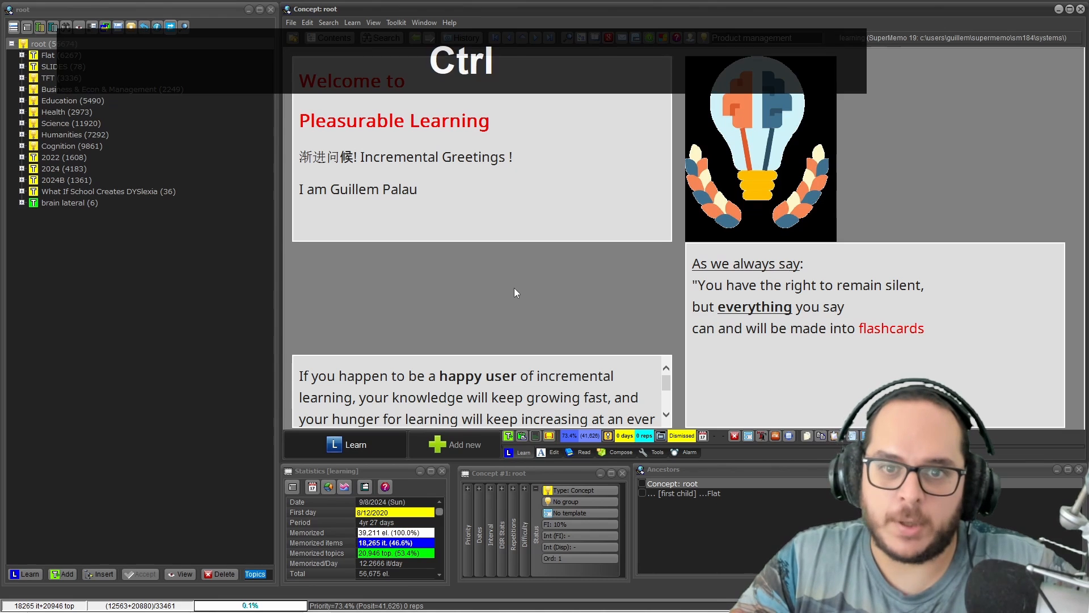
{"action": "key", "text": "ctrl+e"}
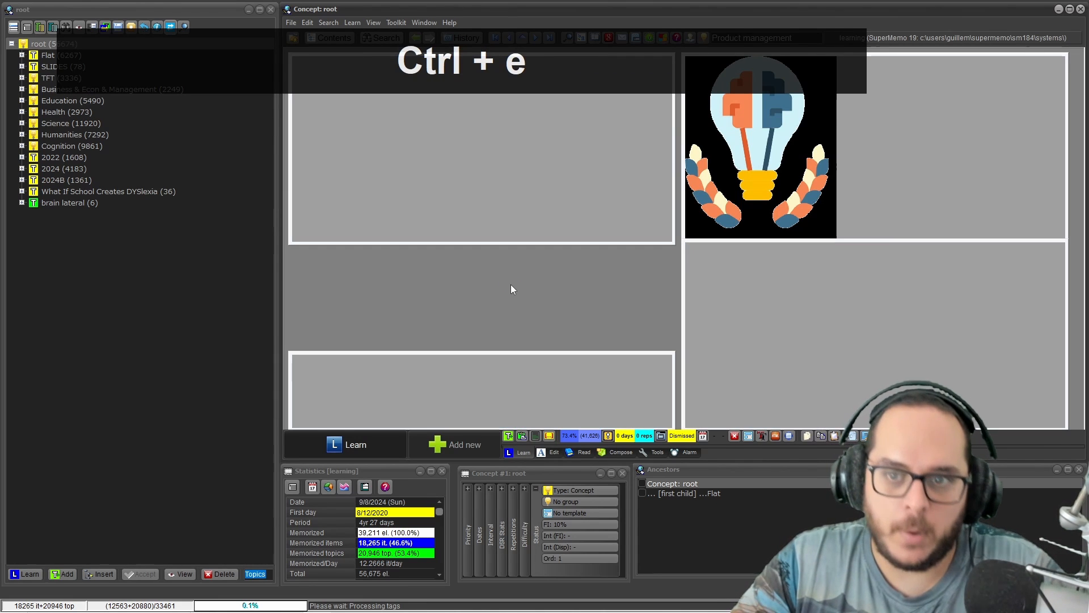
{"action": "right_click", "coordinate": [333, 285]}
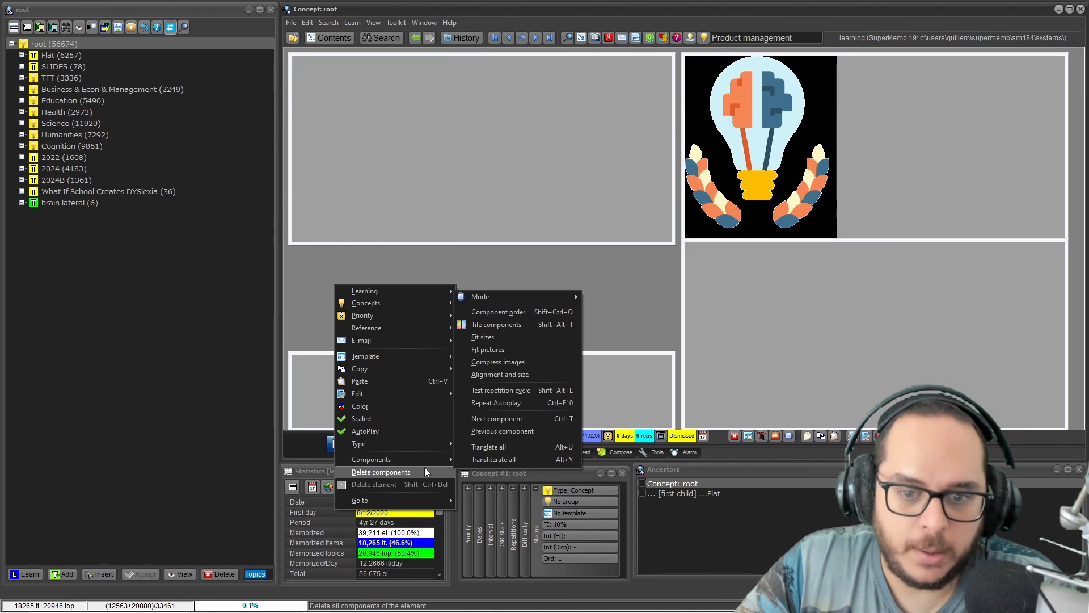
{"action": "left_click", "coordinate": [504, 379]}
{"action": "left_click", "coordinate": [573, 388]}
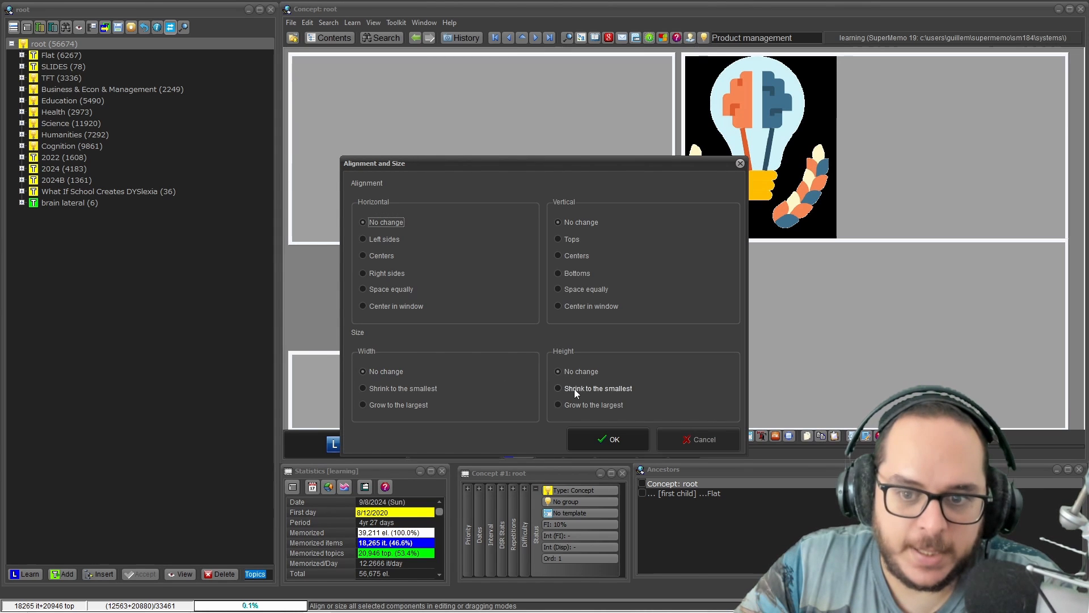
{"action": "left_click", "coordinate": [599, 441]}
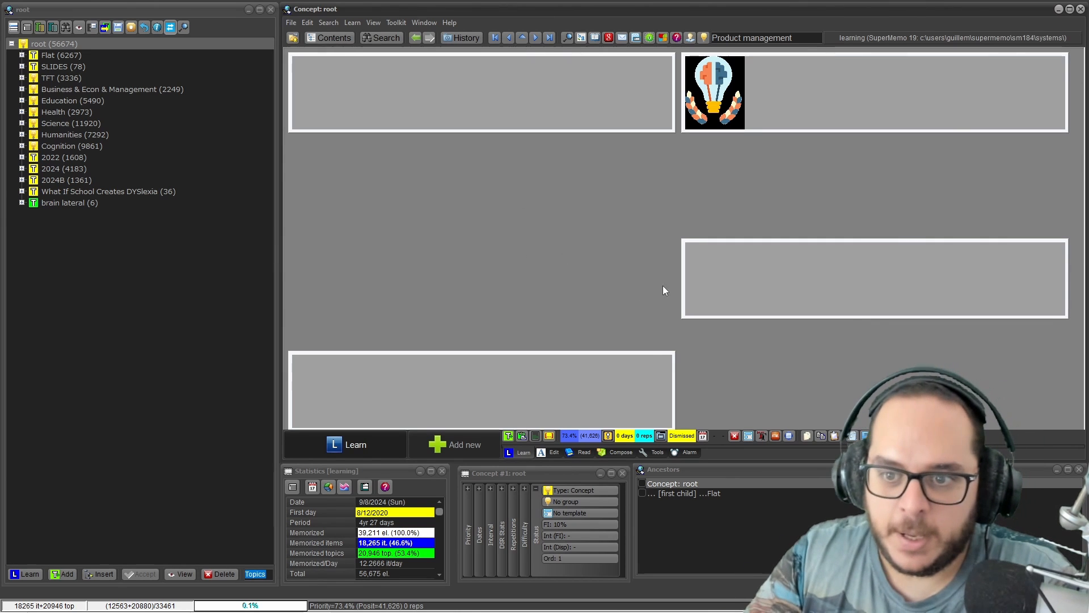
{"action": "left_click_drag", "start_coordinate": [723, 263], "coordinate": [719, 375]}
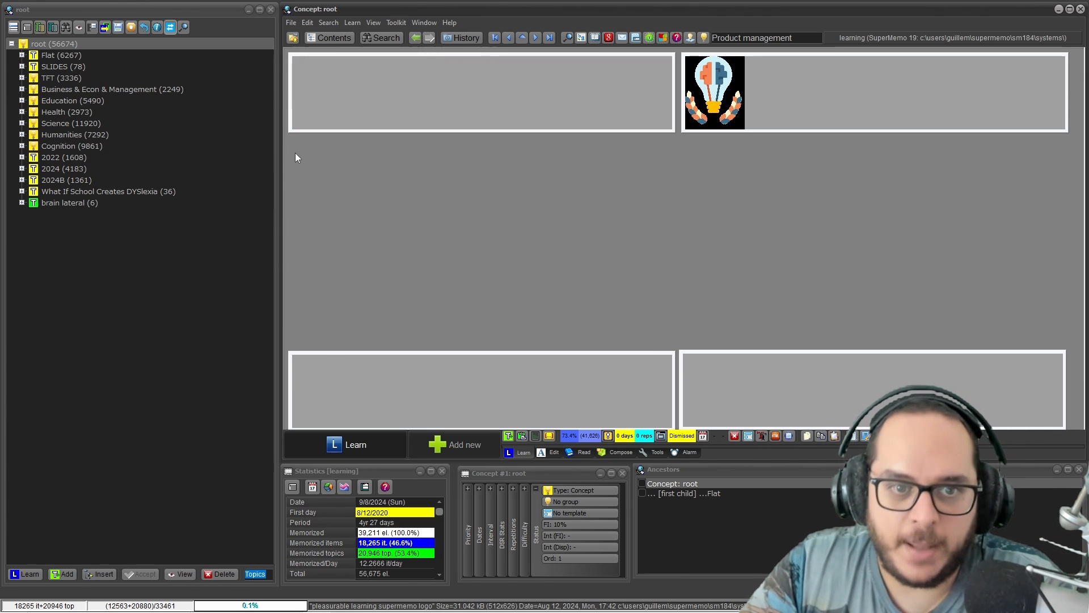
{"action": "left_click_drag", "start_coordinate": [296, 152], "coordinate": [467, 404]}
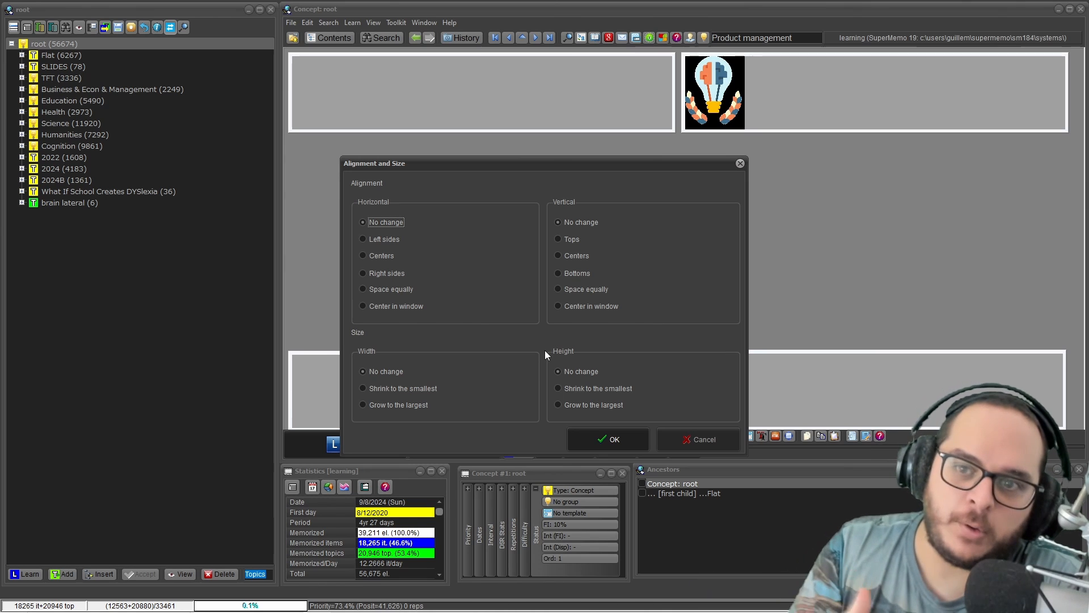
{"action": "left_click", "coordinate": [424, 387]}
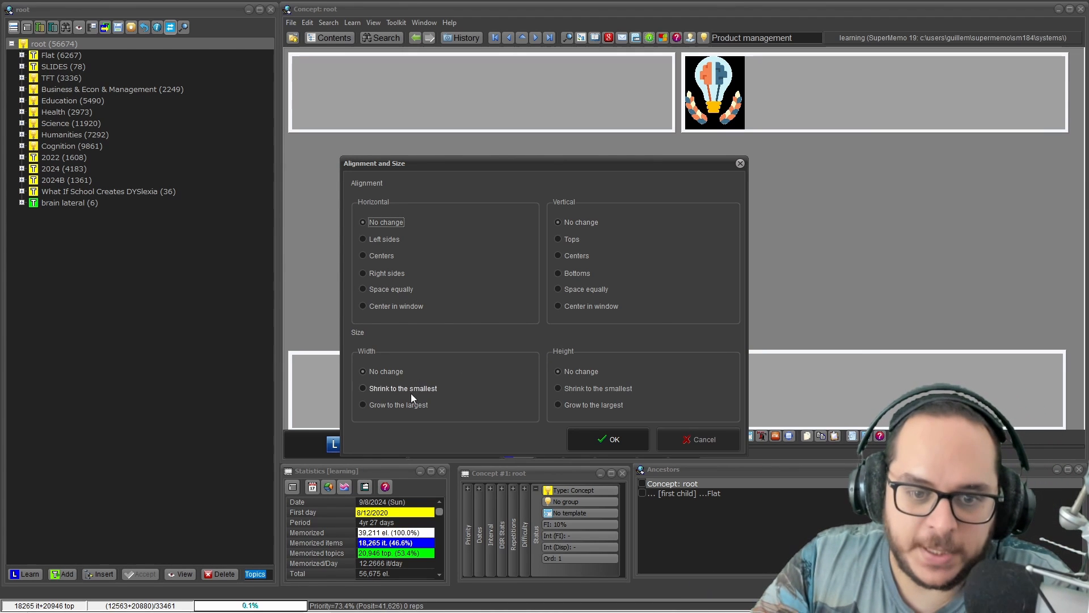
{"action": "left_click", "coordinate": [380, 372]}
{"action": "key", "text": "Escape"}
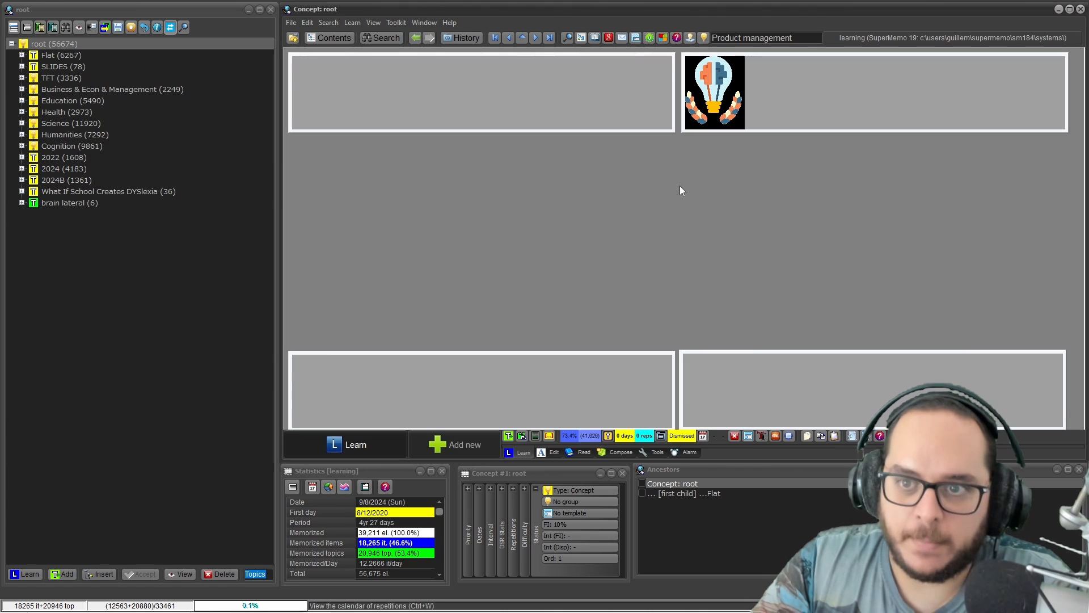
Make the four components uneven by enlarging the welcome text, narrowing the other three, and moving the "As we always say" component up and right.
{"action": "left_click_drag", "start_coordinate": [682, 129], "coordinate": [936, 143]}
{"action": "left_click_drag", "start_coordinate": [683, 370], "coordinate": [614, 246]}
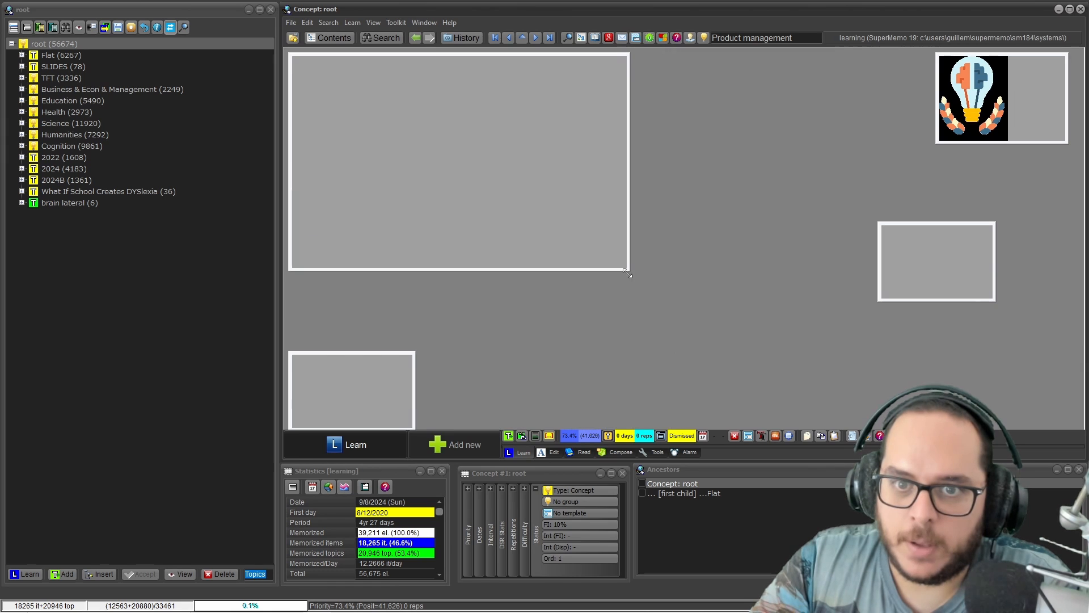
{"action": "left_click_drag", "start_coordinate": [629, 268], "coordinate": [650, 287]}
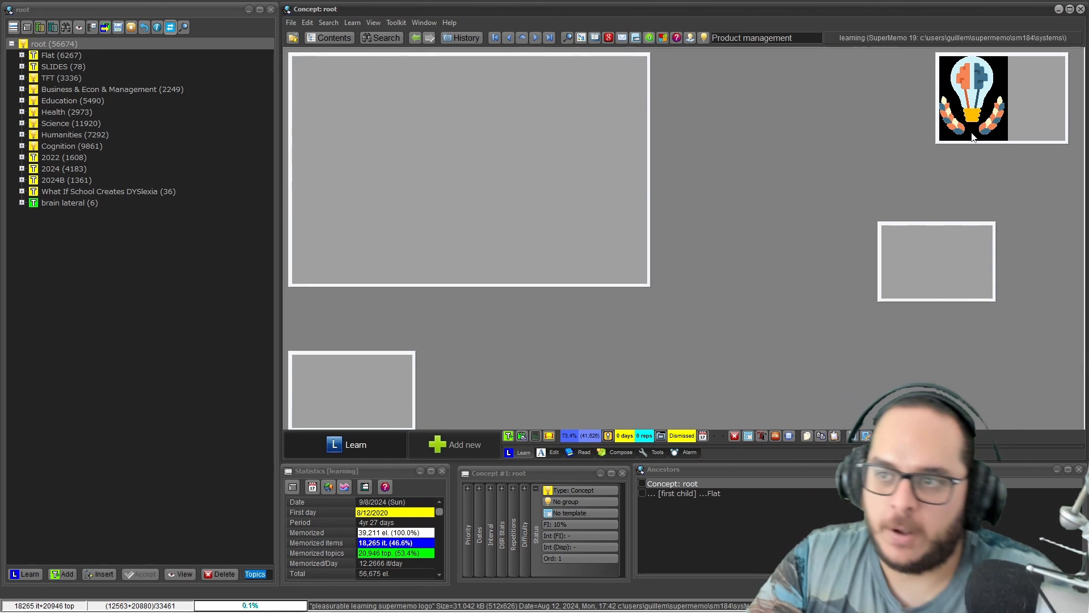
In Alignment and Size, space the components equally both horizontally and vertically, and set width and height to Grow to the largest.
{"action": "right_click", "coordinate": [334, 316]}
{"action": "mouse_move", "coordinate": [397, 492]}
{"action": "left_click", "coordinate": [467, 418]}
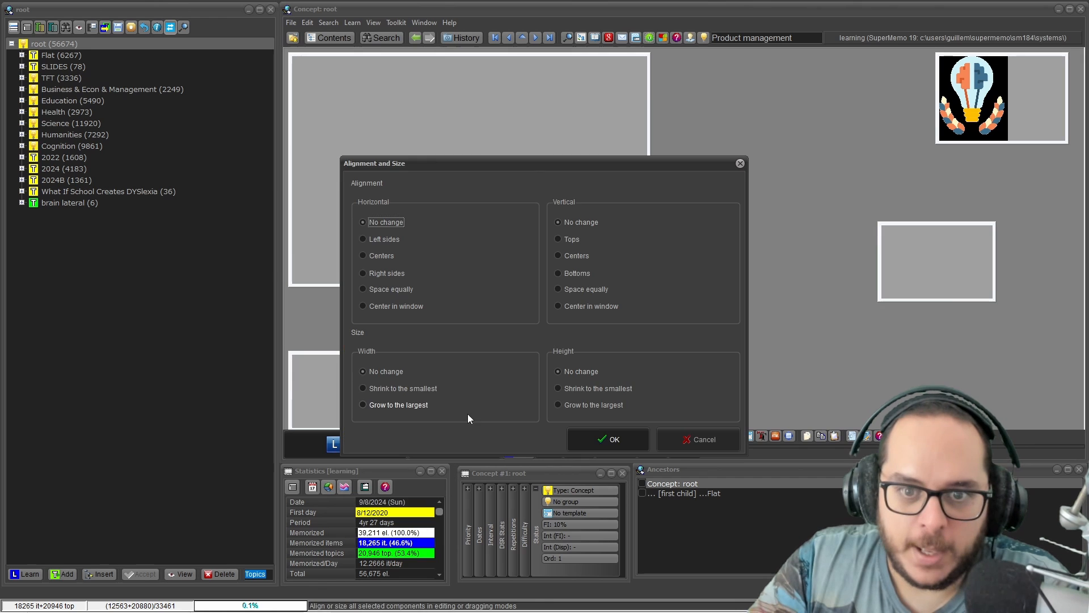
{"action": "left_click", "coordinate": [369, 407]}
{"action": "left_click", "coordinate": [570, 405]}
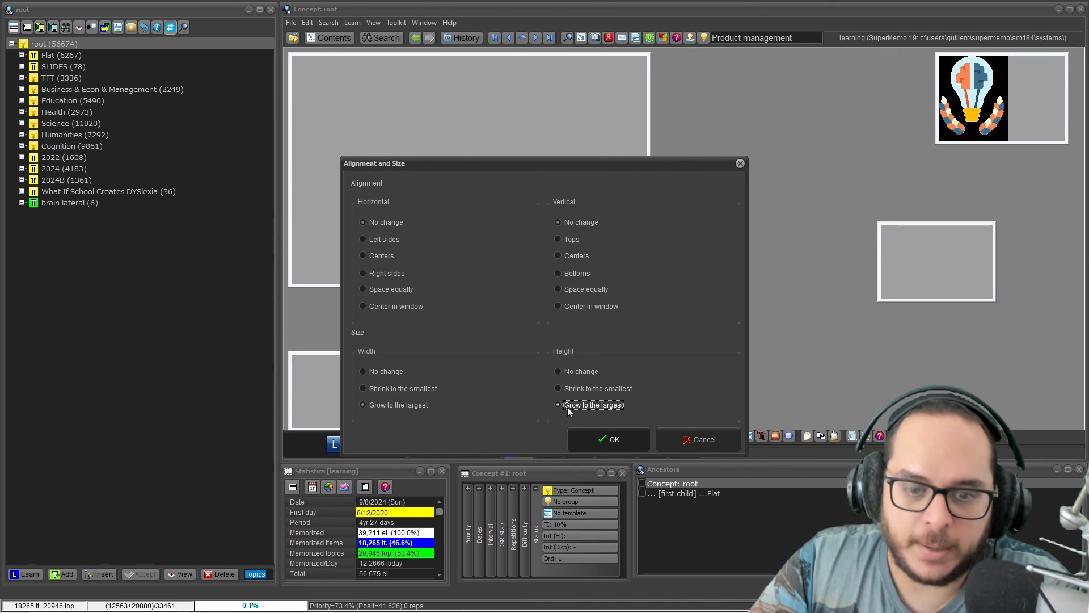
{"action": "left_click", "coordinate": [556, 289]}
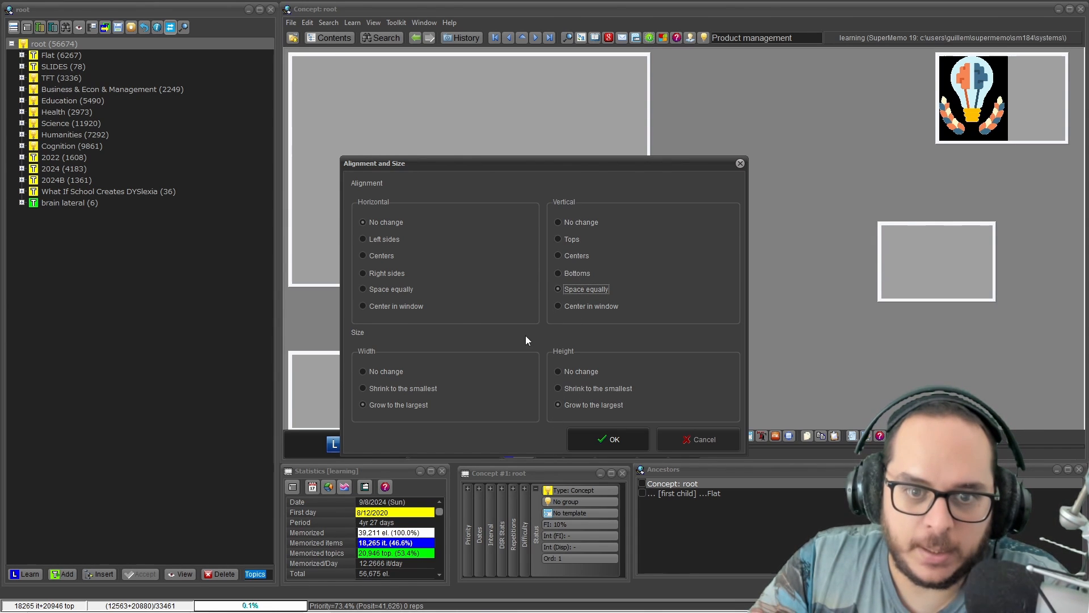
{"action": "left_click", "coordinate": [389, 291]}
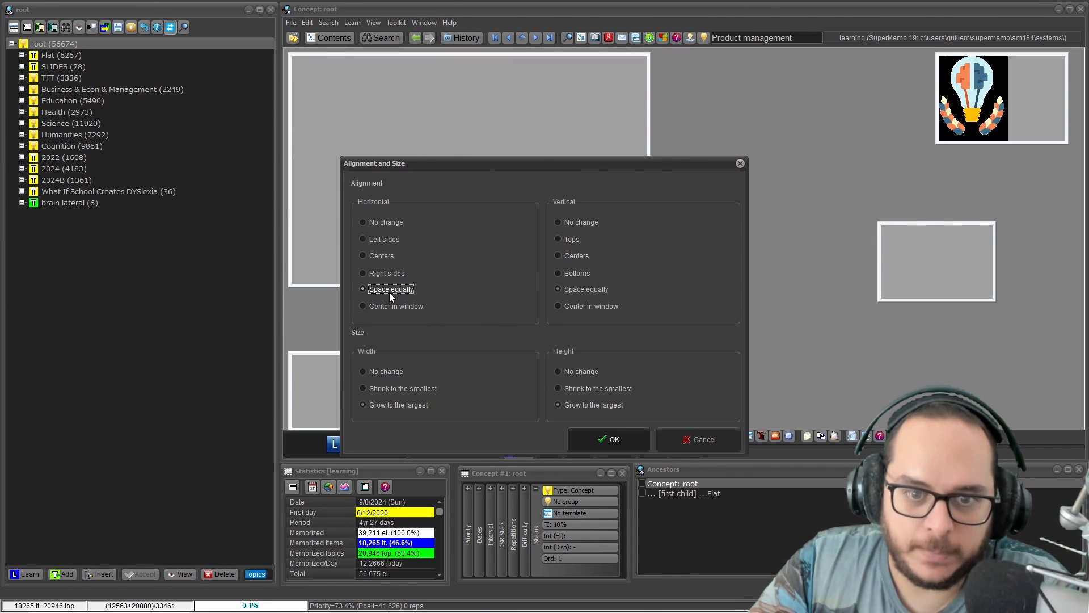
{"action": "left_click", "coordinate": [604, 439]}
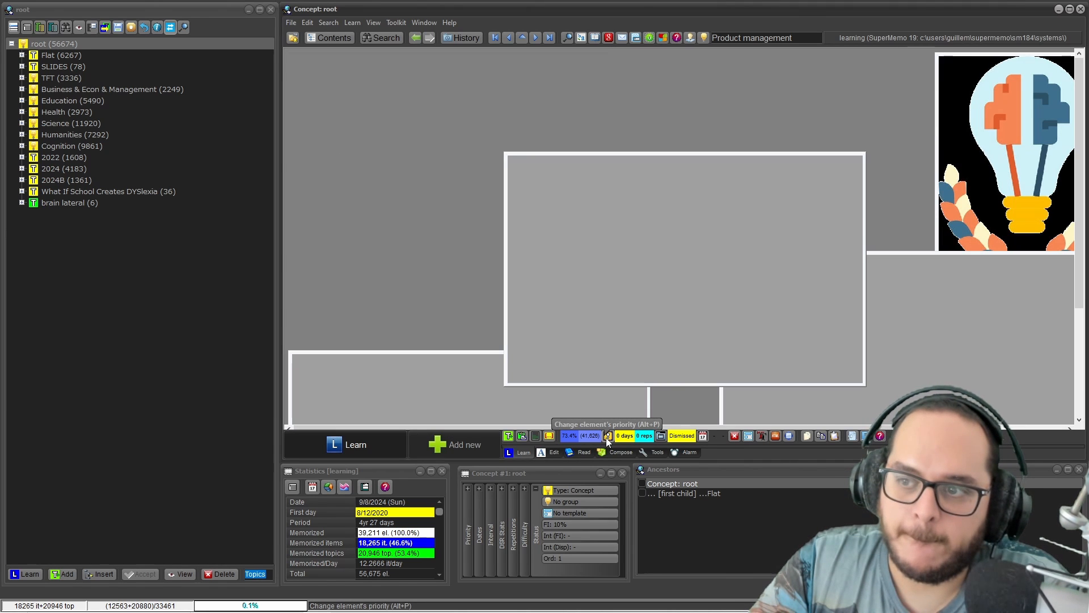
Align the components horizontally by Left sides, with no vertical alignment change and both width and height set to Grow to the largest.
{"action": "right_click", "coordinate": [389, 126]}
{"action": "left_click", "coordinate": [429, 232]}
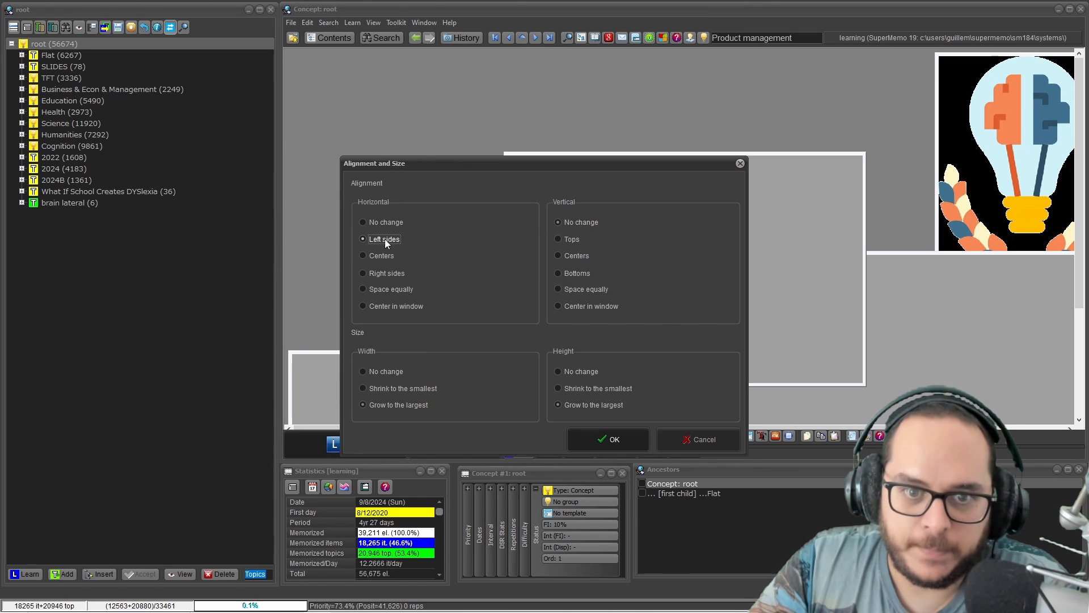
{"action": "left_click", "coordinate": [600, 433]}
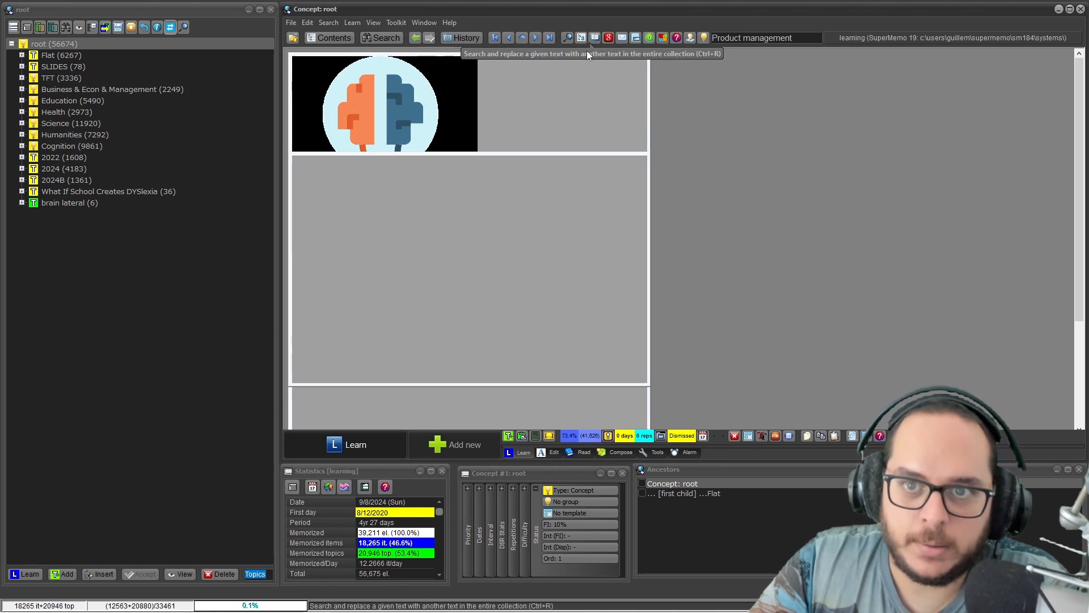
Apply Alignment and Size again with the horizontal alignment set to Centers.
{"action": "key", "text": "ctrl+shift+a"}
{"action": "left_click", "coordinate": [384, 254]}
{"action": "left_click", "coordinate": [604, 431]}
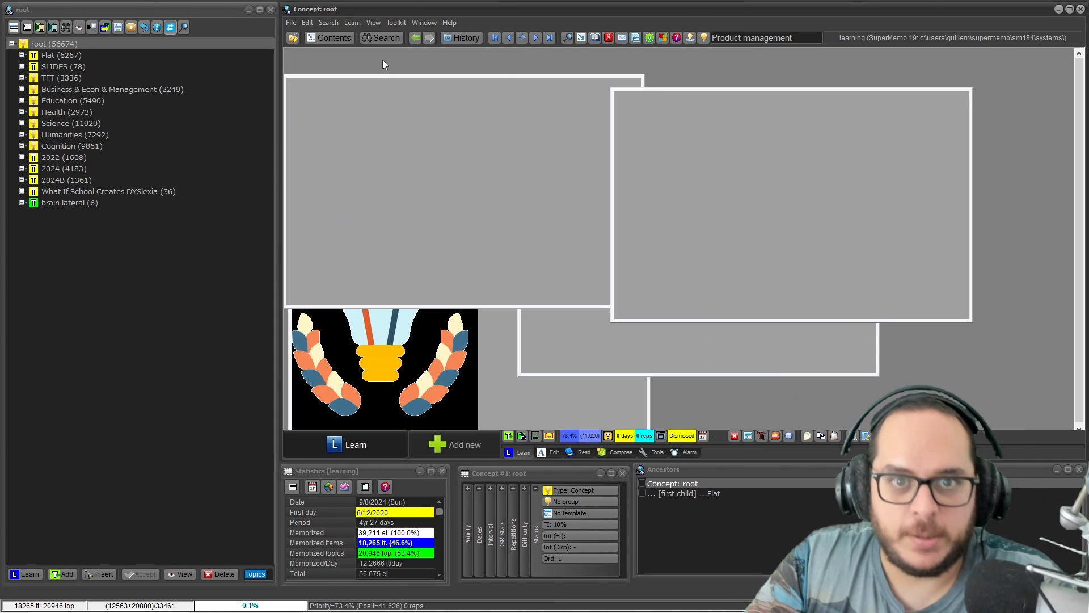
Tile all four components of the root element.
{"action": "right_click", "coordinate": [382, 60]}
{"action": "mouse_move", "coordinate": [453, 230]}
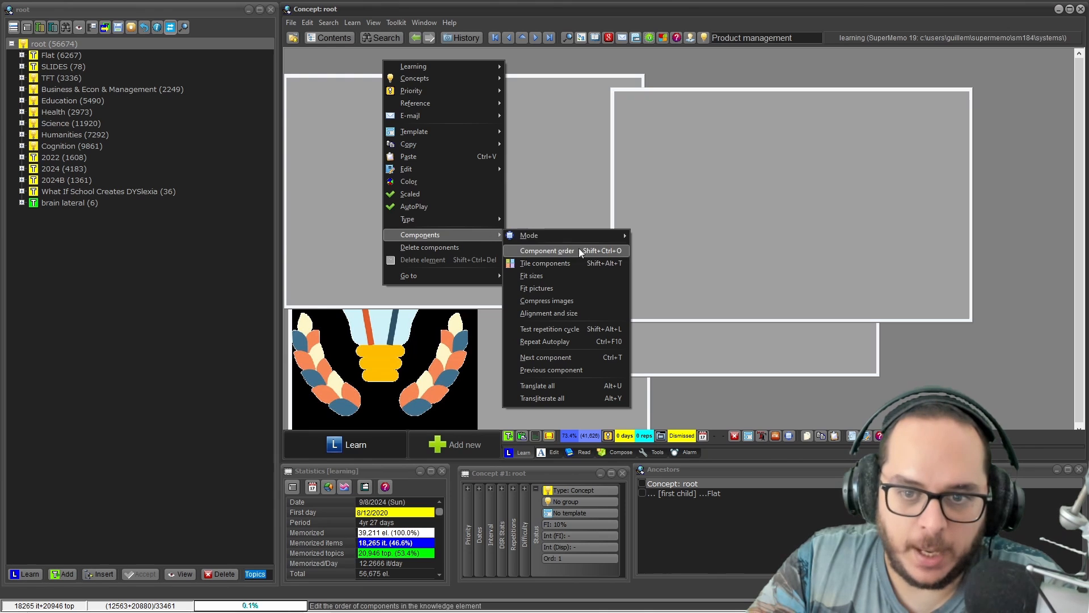
{"action": "left_click", "coordinate": [579, 263]}
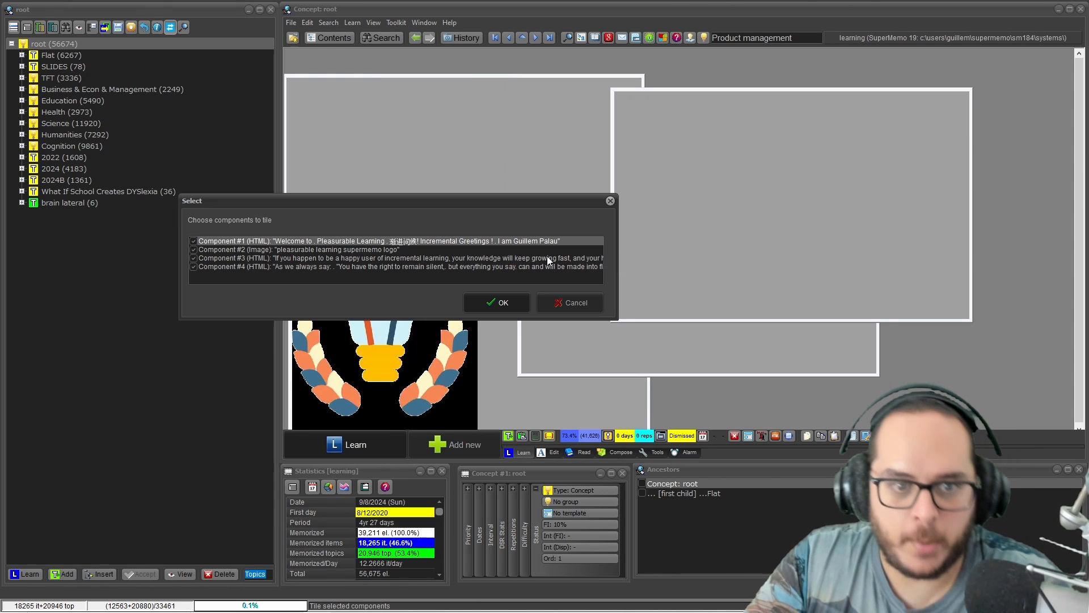
{"action": "left_click", "coordinate": [503, 295]}
{"action": "left_click", "coordinate": [731, 239]}
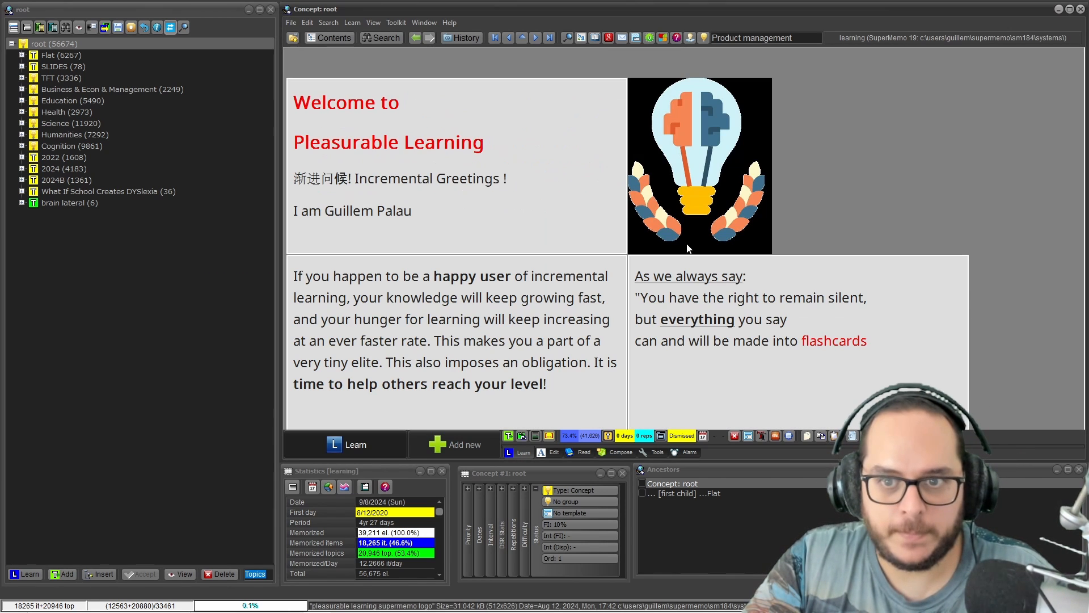
Go back to the Outline of psychology element and check its component list in the Component Order Editor.
{"action": "key", "text": "alt+Left"}
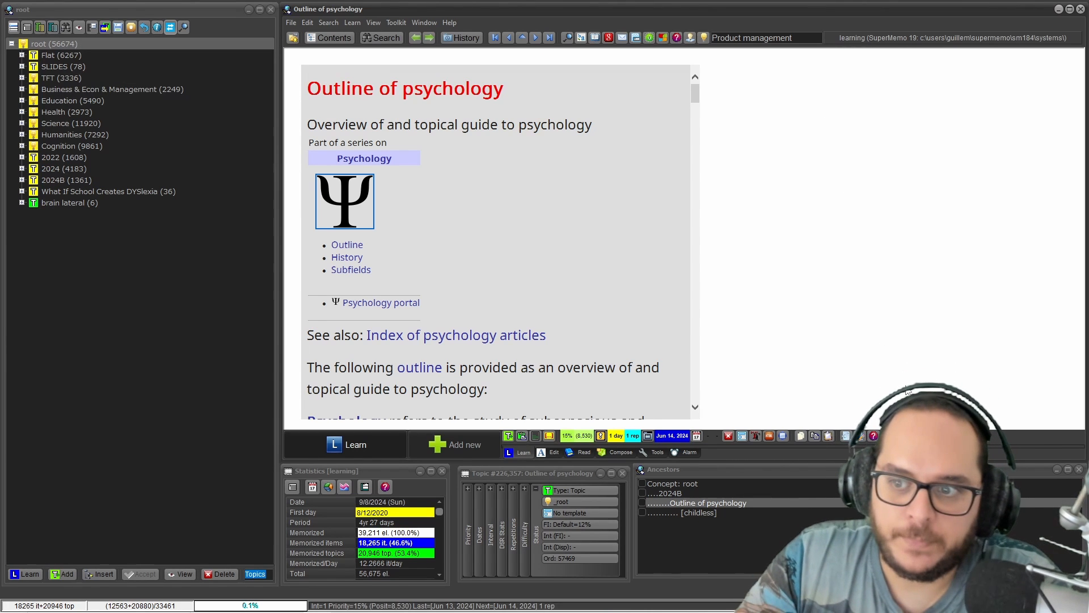
{"action": "key", "text": "ctrl+shift+o"}
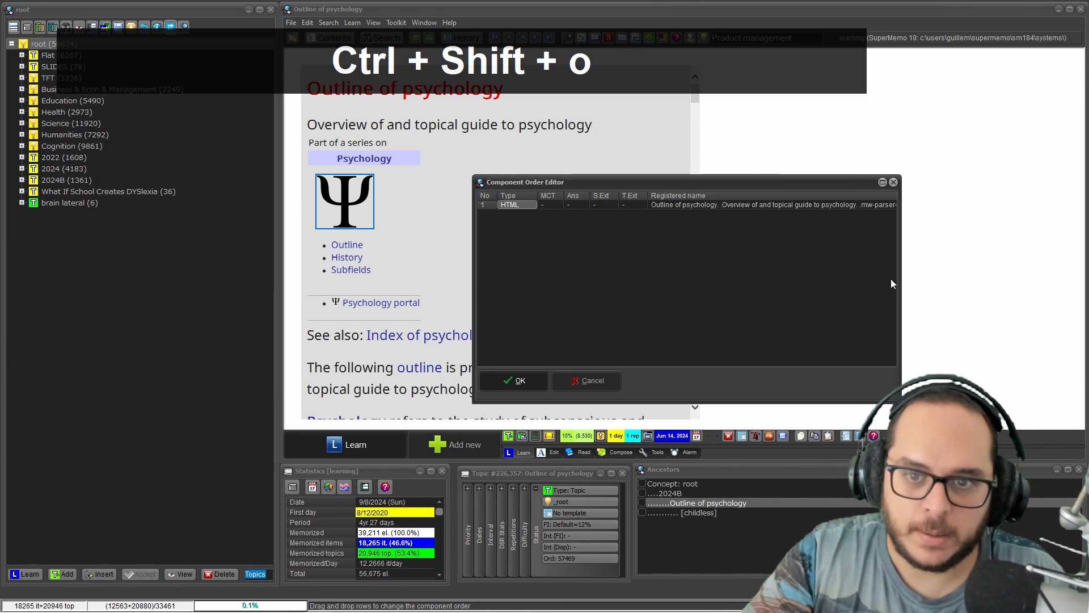
{"action": "key", "text": "Escape"}
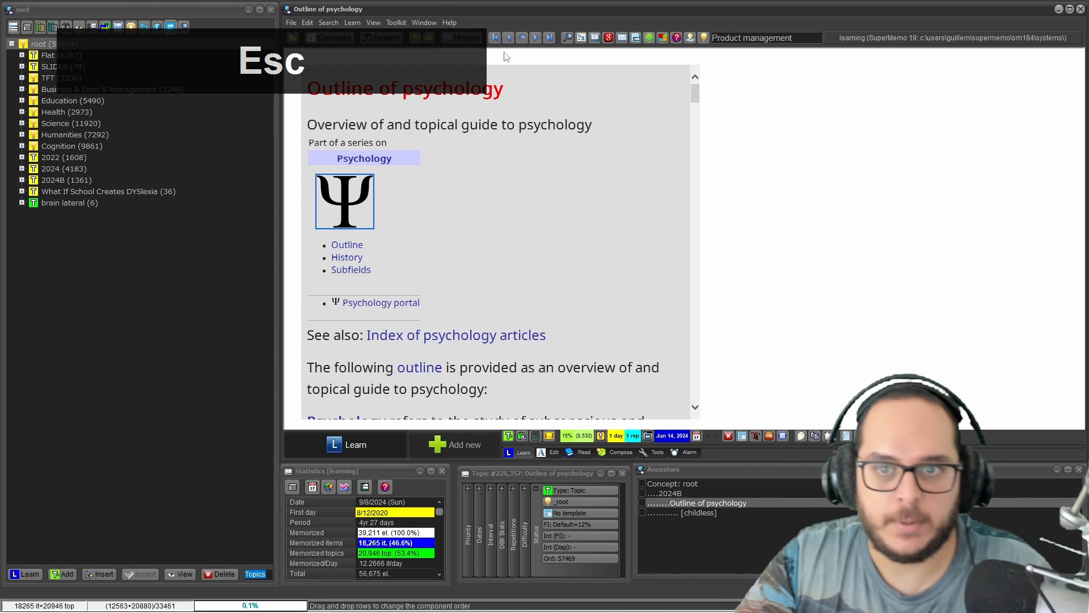
{"action": "right_click", "coordinate": [528, 59]}
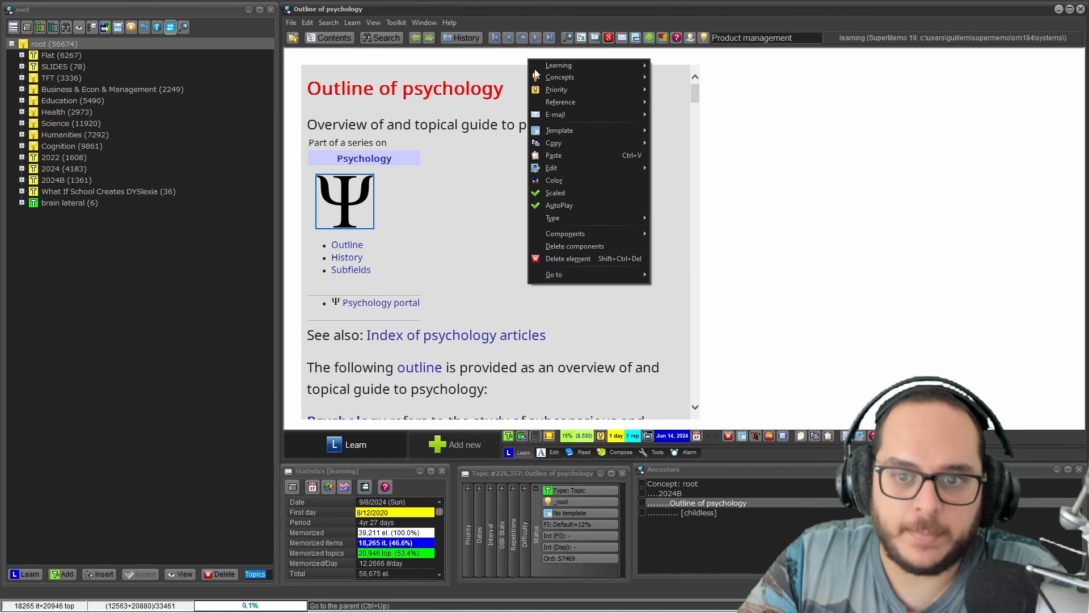
{"action": "left_click", "coordinate": [632, 203]}
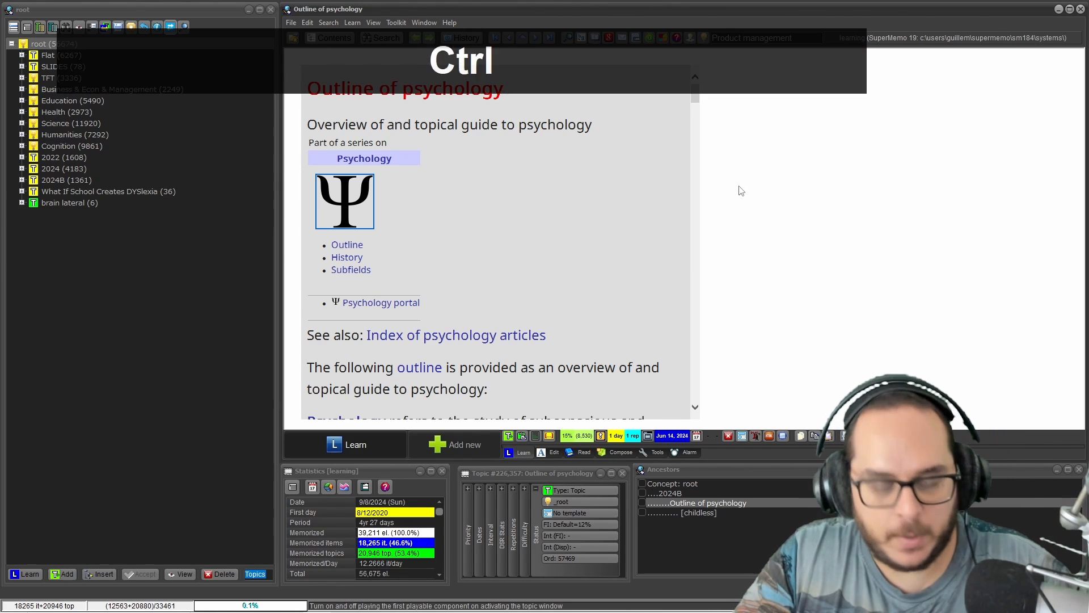
Put the Outline of psychology element in dragging mode and apply horizontal Centers alignment to its single component.
{"action": "key", "text": "ctrl+e"}
{"action": "key", "text": "ctrl+e"}
{"action": "right_click", "coordinate": [294, 78]}
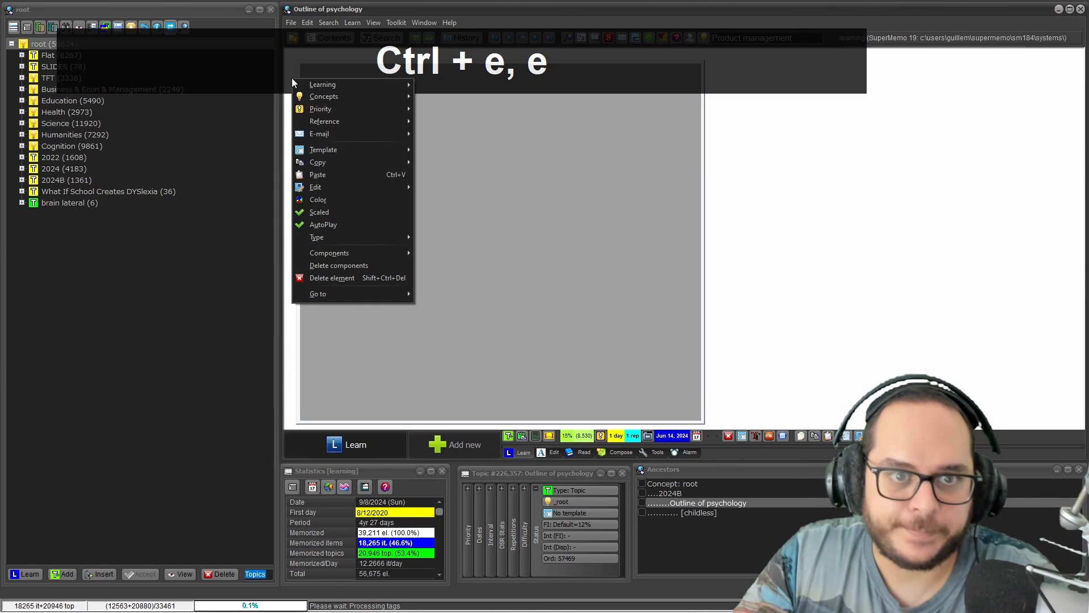
{"action": "mouse_move", "coordinate": [376, 254]}
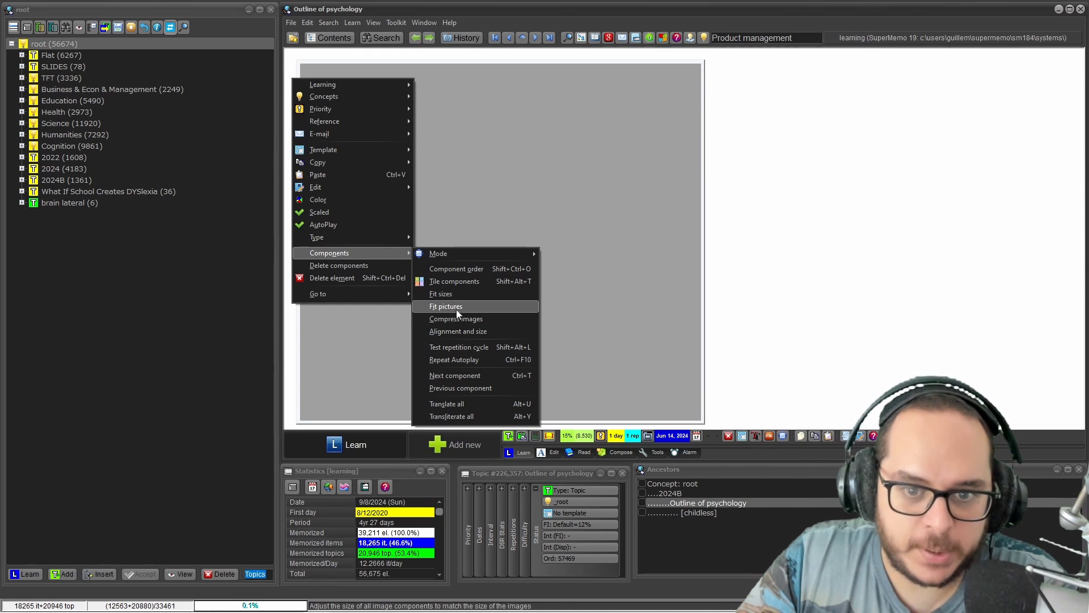
{"action": "left_click", "coordinate": [461, 329]}
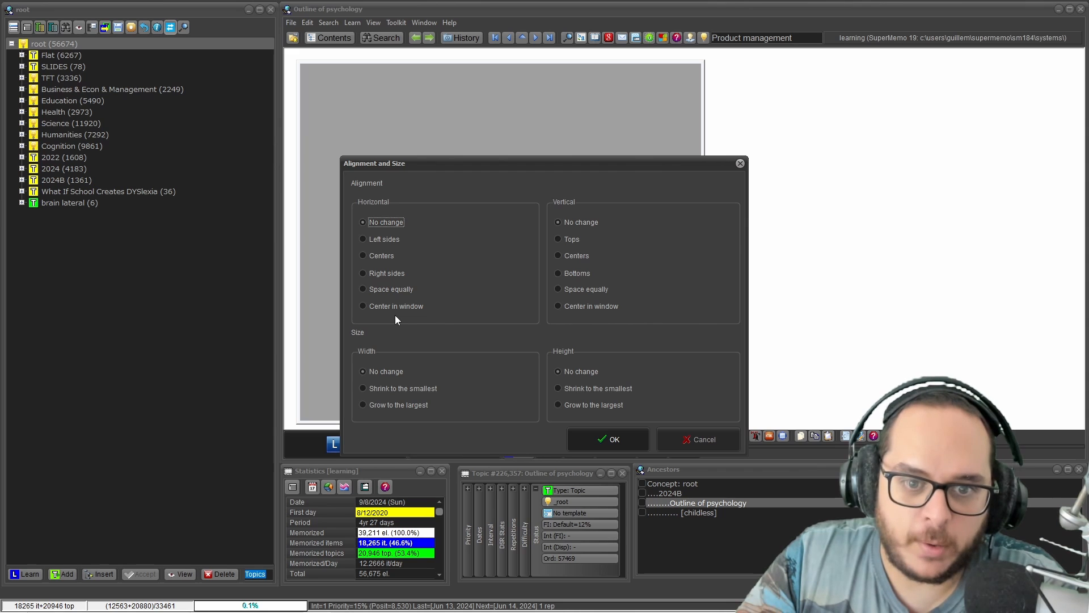
{"action": "left_click", "coordinate": [378, 256]}
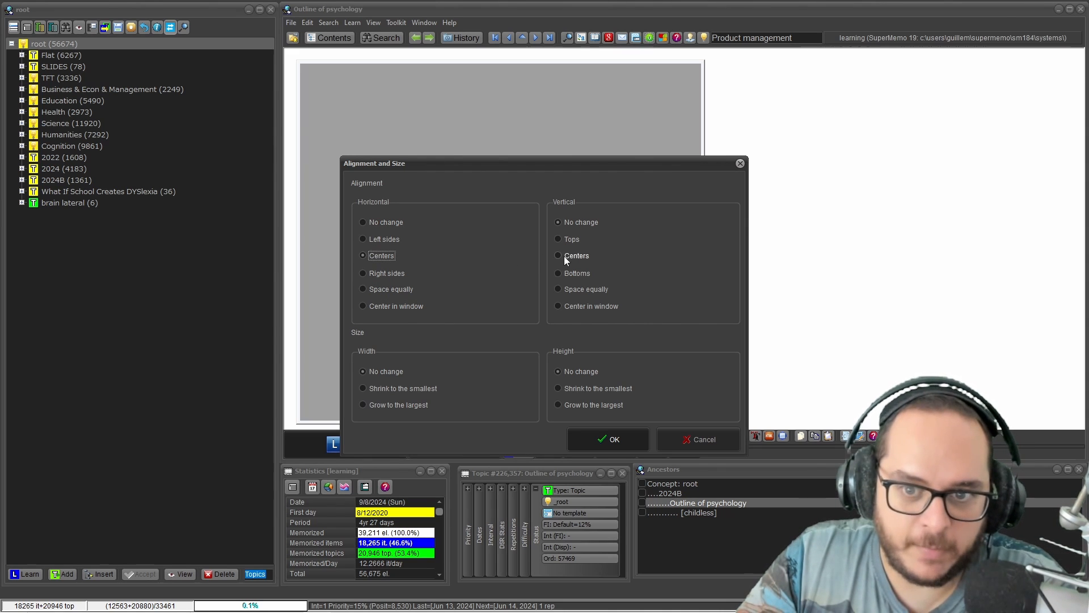
{"action": "left_click", "coordinate": [628, 435]}
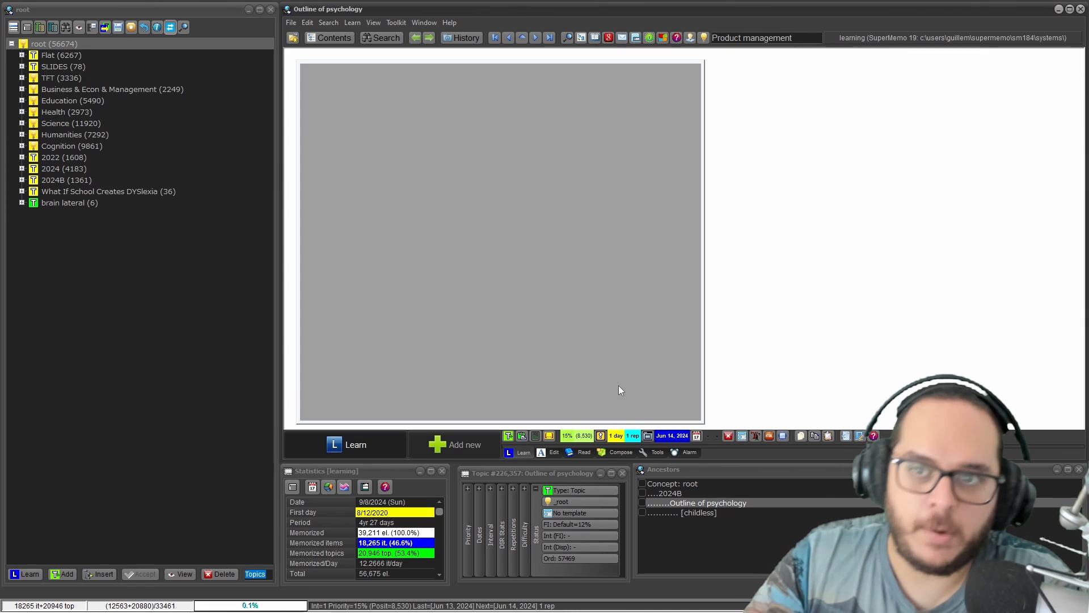
Outside dragging mode, open the Alignment and Size options for the Outline of psychology element.
{"action": "right_click", "coordinate": [391, 60]}
{"action": "mouse_move", "coordinate": [427, 233]}
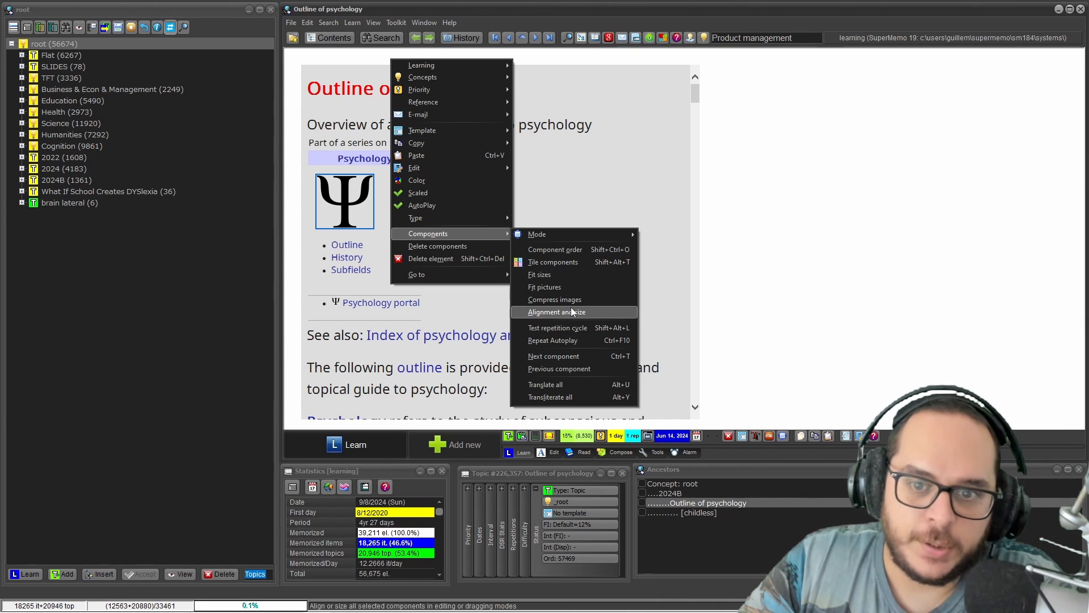
{"action": "mouse_move", "coordinate": [569, 240]}
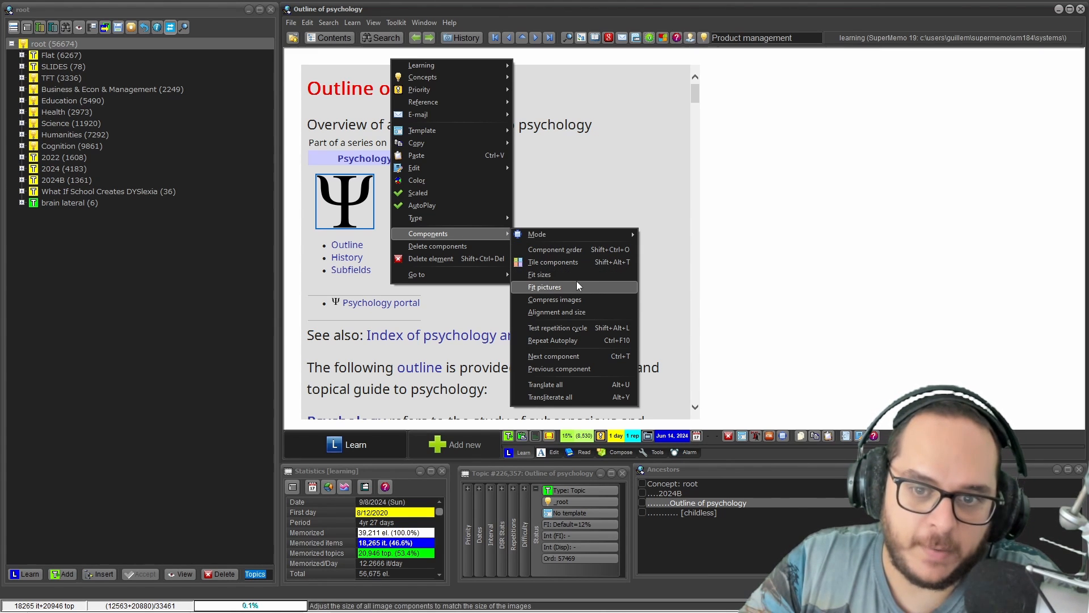
{"action": "left_click", "coordinate": [564, 316]}
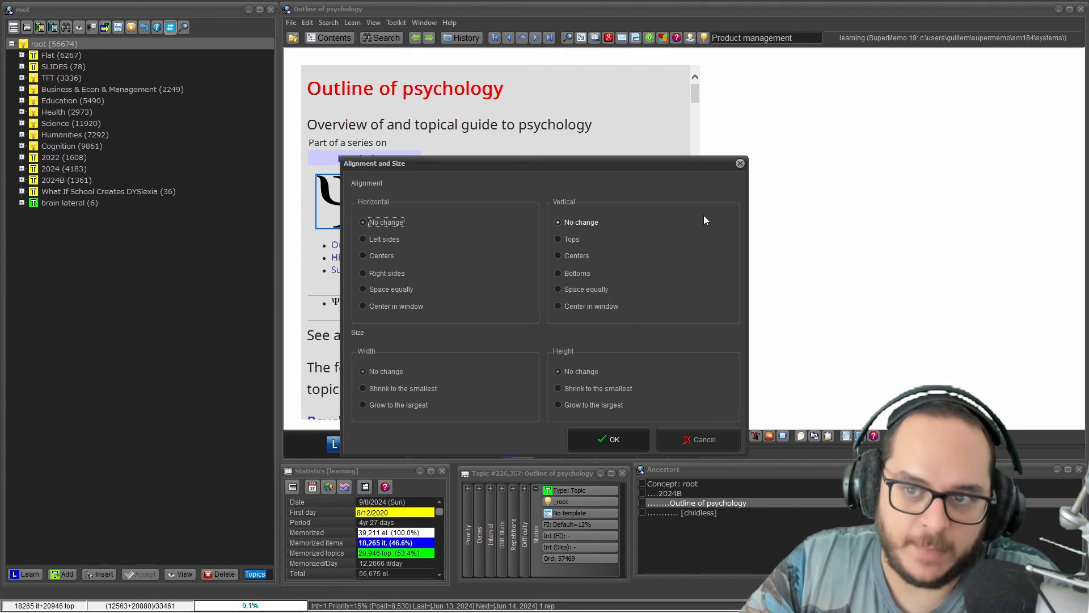